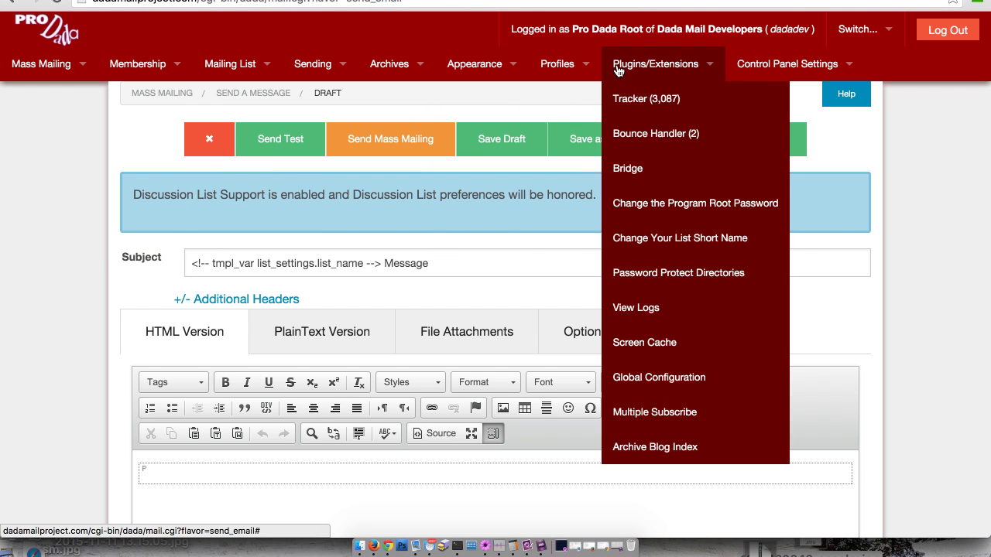
pyautogui.moveTo(866, 114)
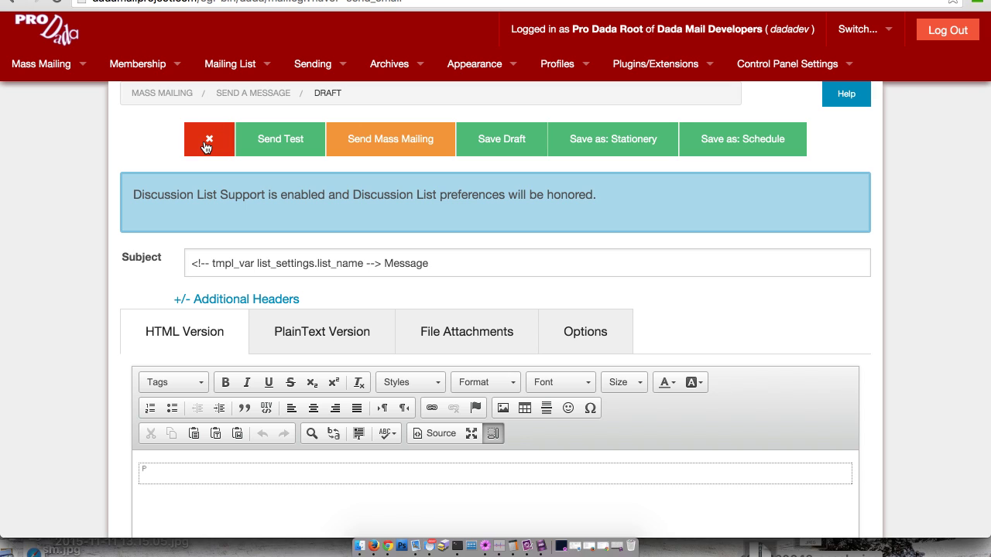
pyautogui.moveTo(71, 68)
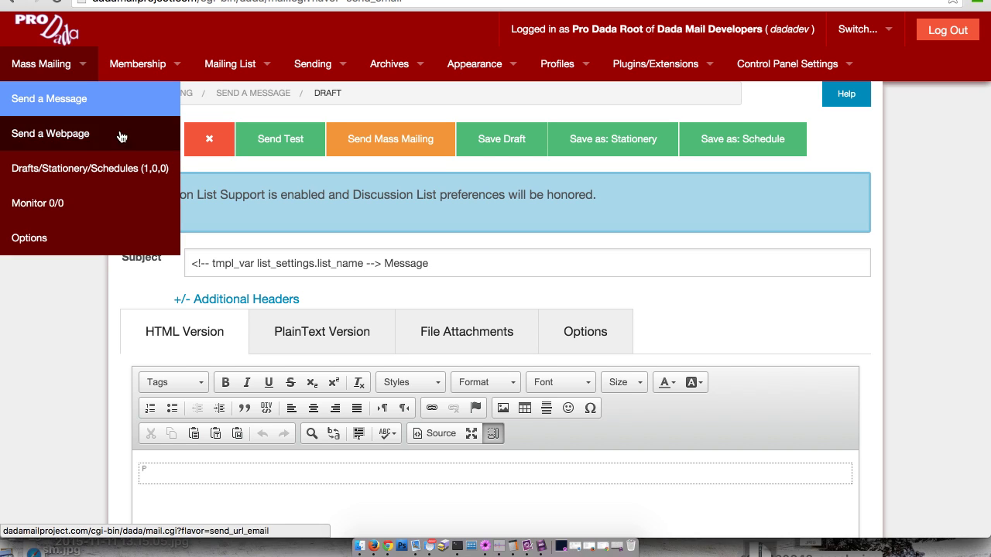
pyautogui.moveTo(135, 78)
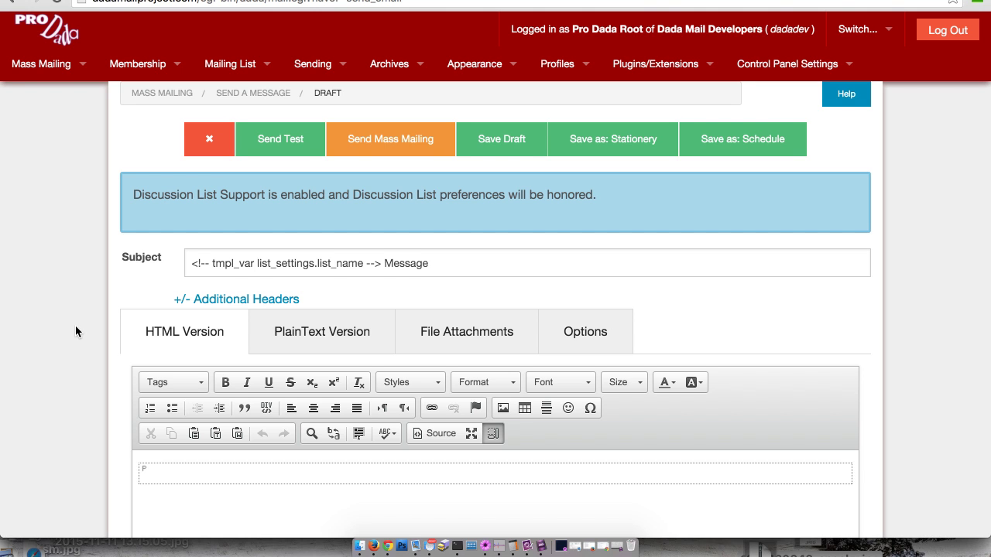
pyautogui.scroll(-5, 75, 331)
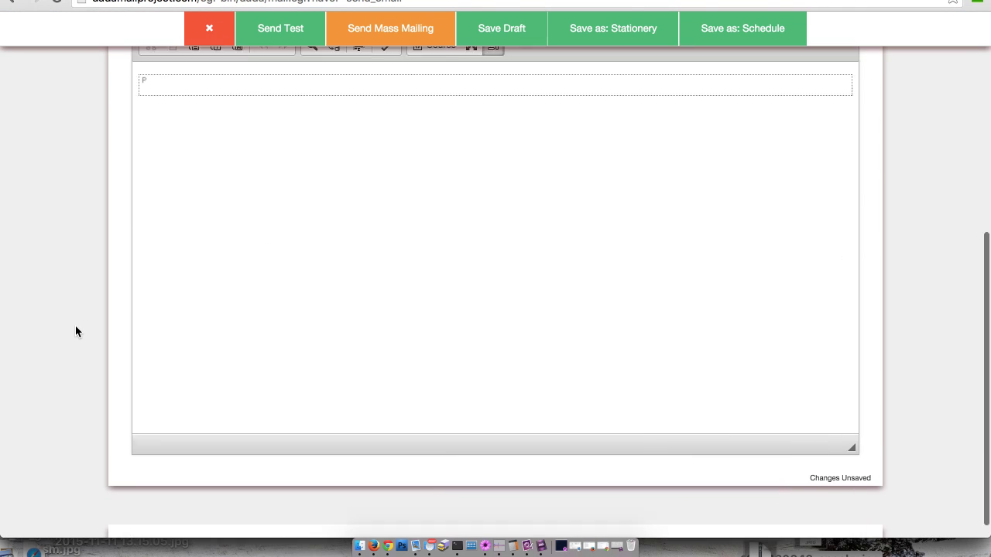
pyautogui.scroll(4, 75, 331)
pyautogui.scroll(-5, 75, 332)
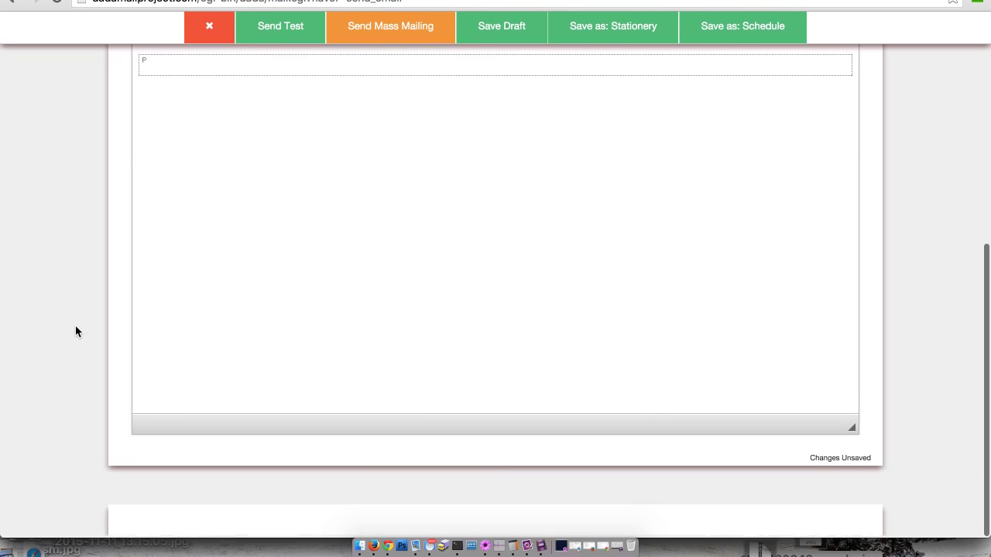
pyautogui.scroll(3, 75, 332)
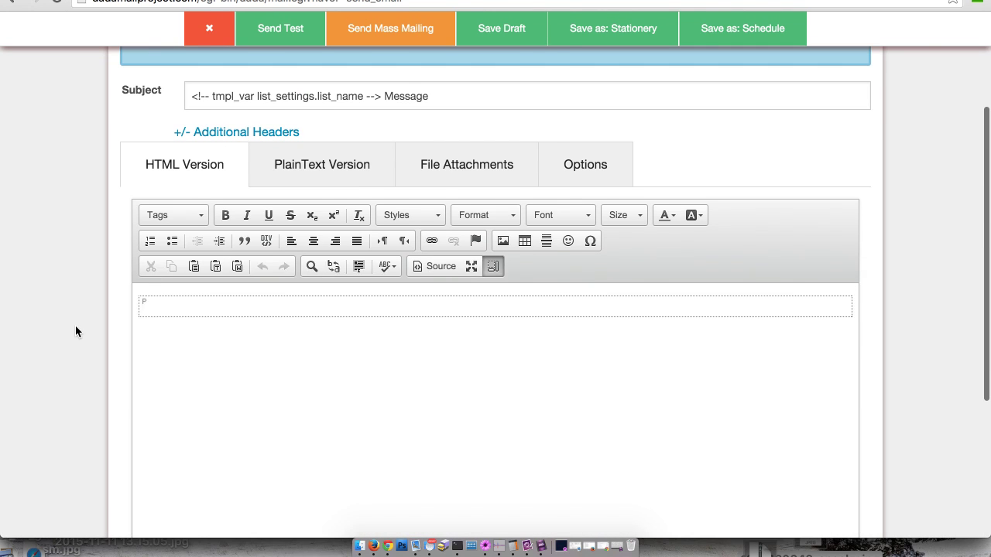
pyautogui.scroll(1, 75, 329)
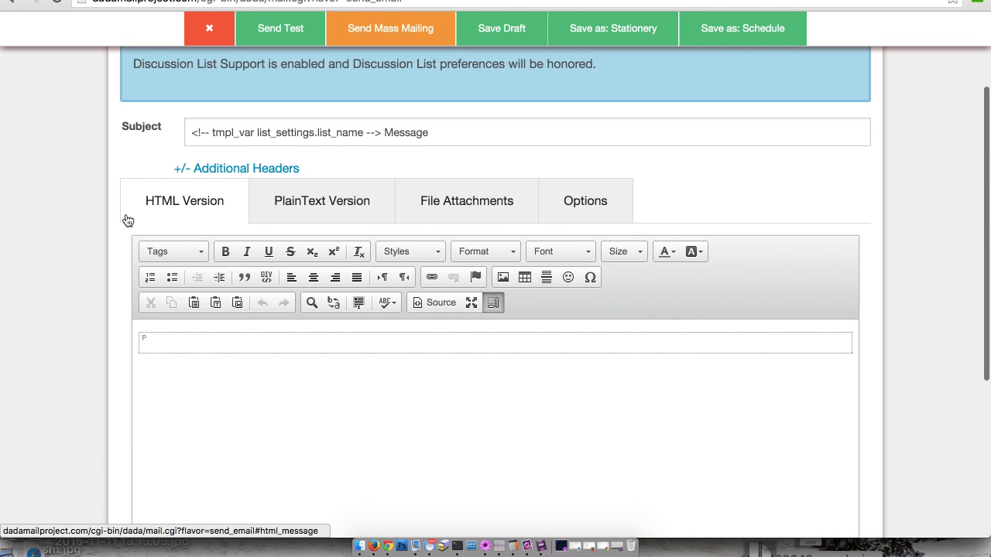
pyautogui.scroll(2, 36, 285)
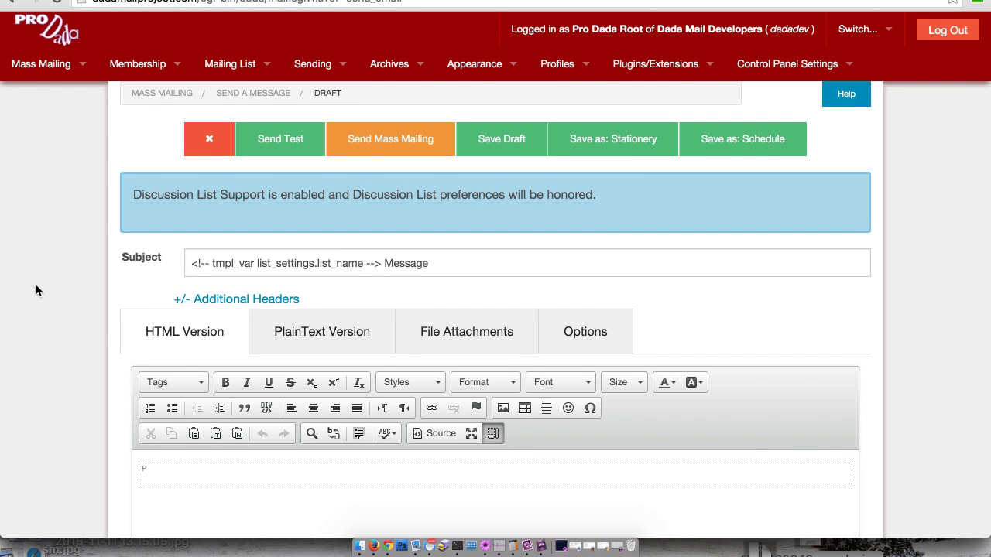
pyautogui.scroll(-2, 72, 409)
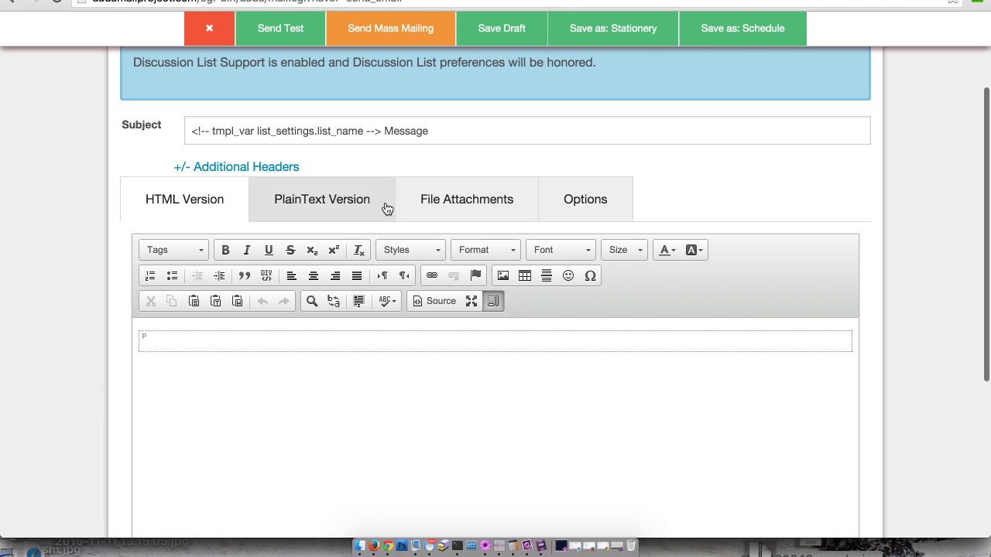
pyautogui.click(384, 206)
pyautogui.click(450, 202)
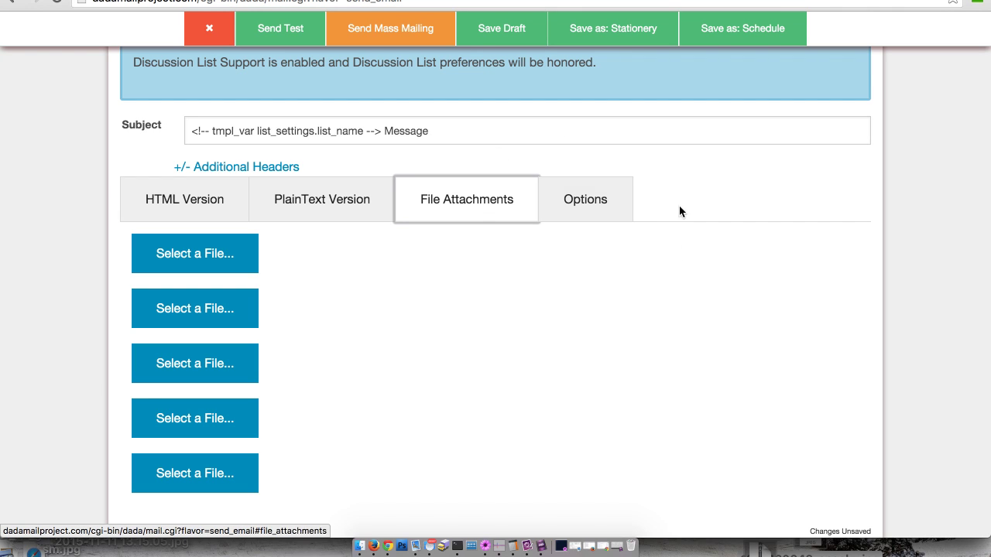
pyautogui.click(611, 212)
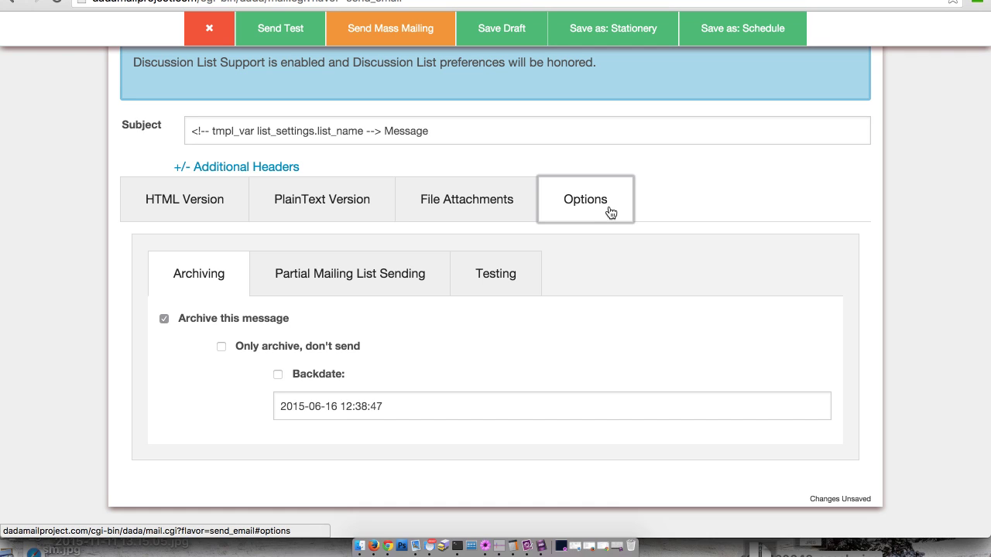
pyautogui.click(515, 271)
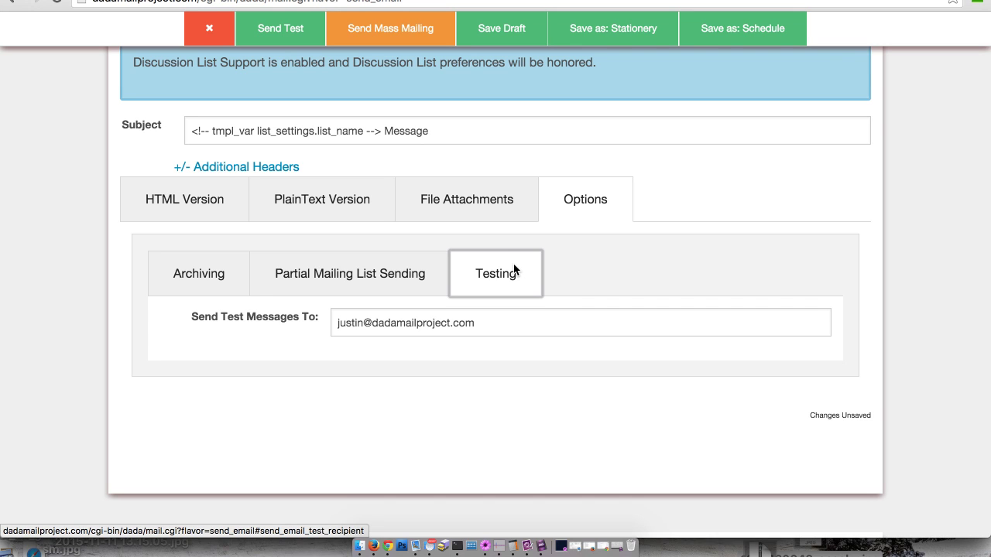
pyautogui.click(155, 205)
pyautogui.click(314, 215)
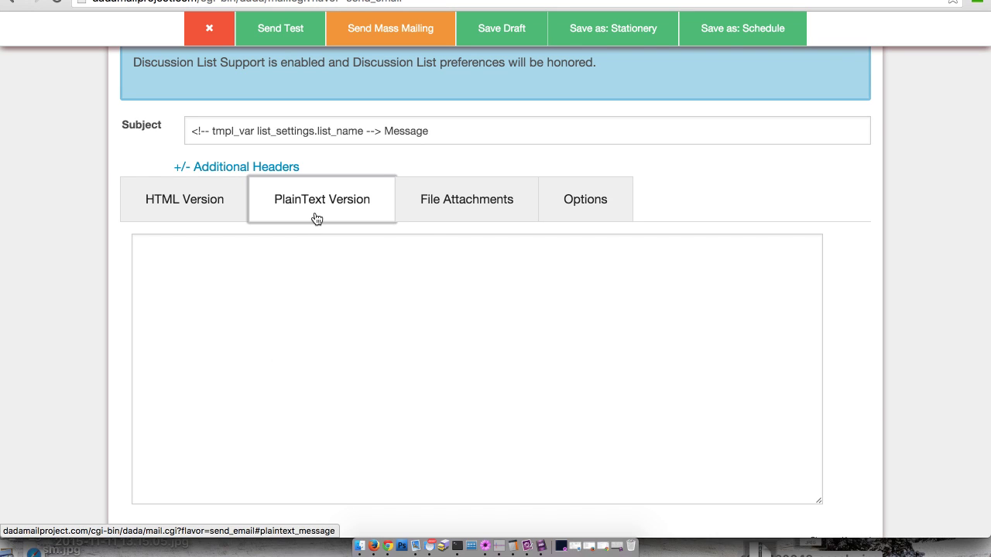
pyautogui.click(171, 206)
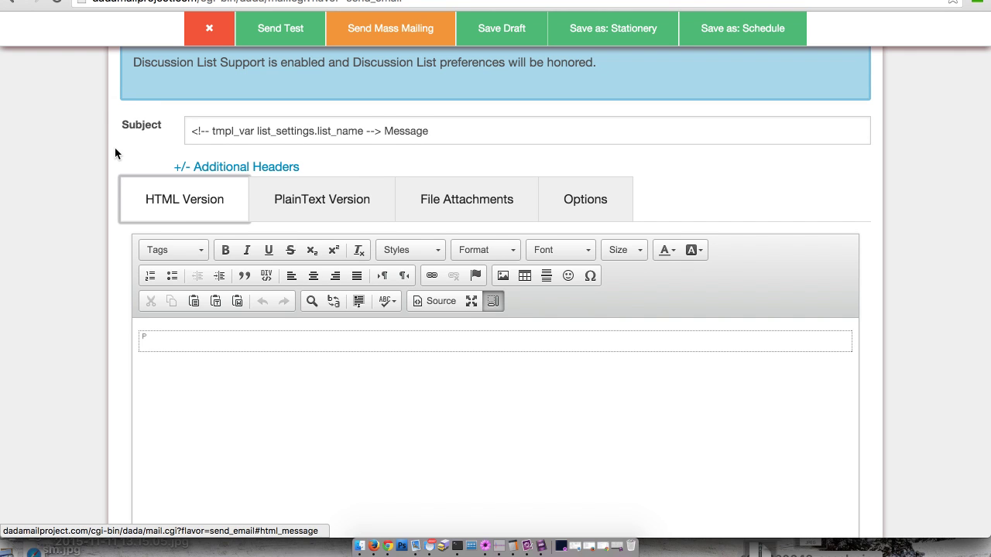
pyautogui.scroll(4, 114, 151)
pyautogui.scroll(-1, 95, 314)
pyautogui.scroll(1, 95, 318)
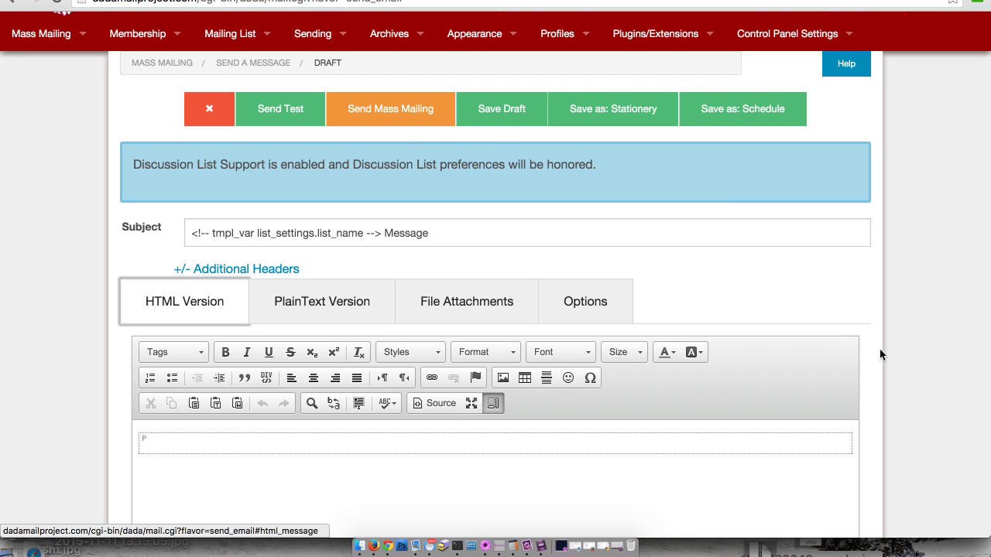
pyautogui.scroll(-1, 885, 365)
pyautogui.scroll(-5, 885, 371)
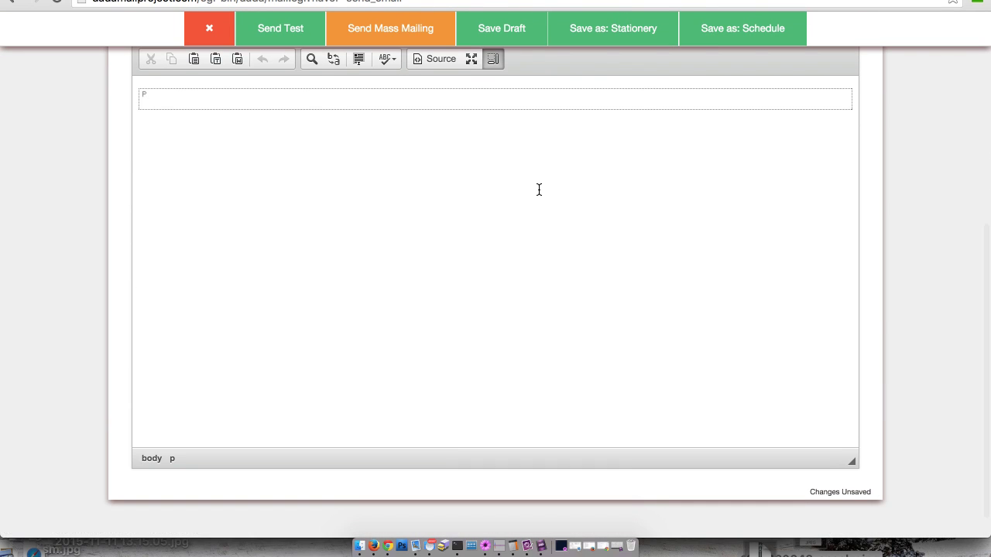
pyautogui.write('dasf;lsdfklj;lk')
pyautogui.hotkey('ctrl', 'a')
pyautogui.press('BackSpace')
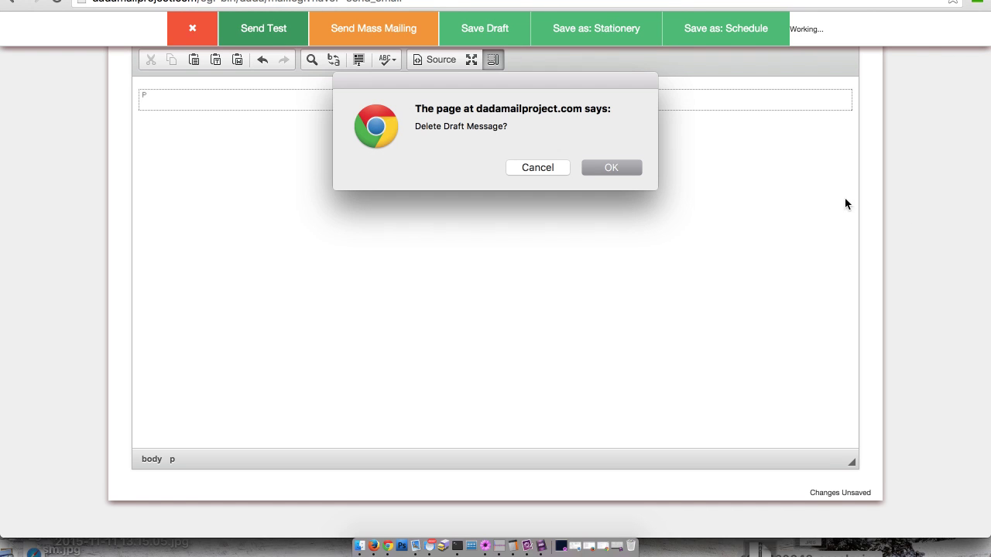
pyautogui.click(546, 171)
pyautogui.scroll(5, 931, 225)
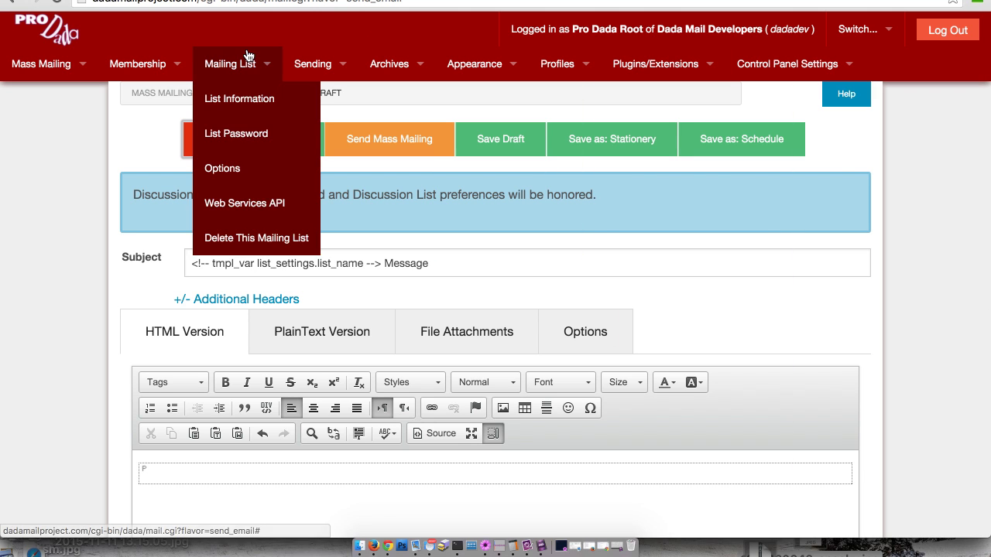
# - Switch to the Announcement List and open its Tracker page under Plugins/Extensions
pyautogui.moveTo(128, 62)
pyautogui.moveTo(71, 67)
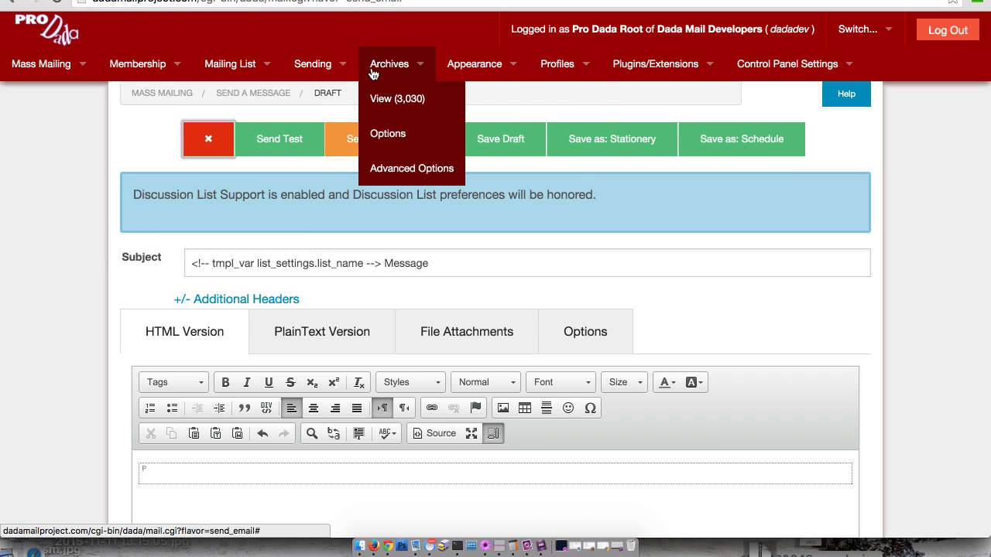
pyautogui.moveTo(644, 68)
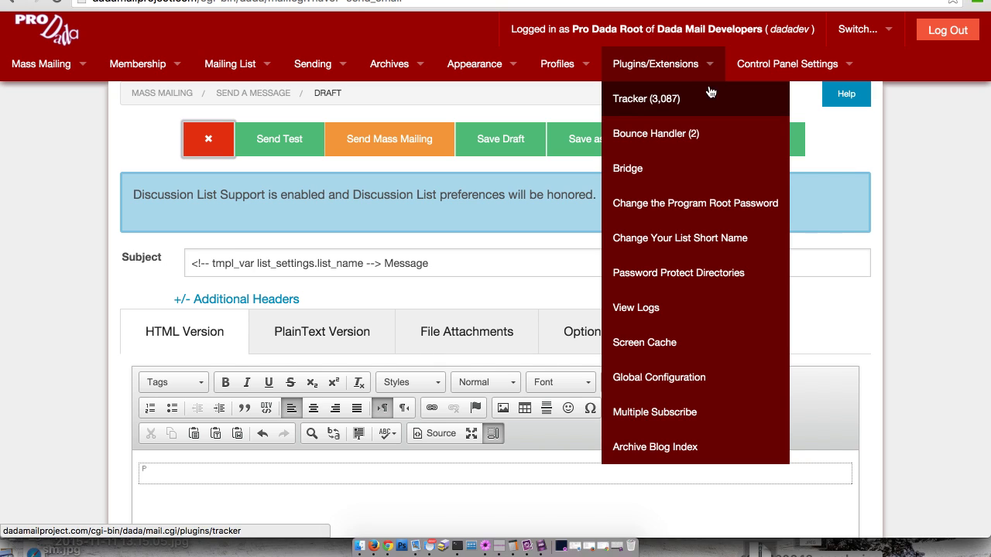
pyautogui.moveTo(869, 30)
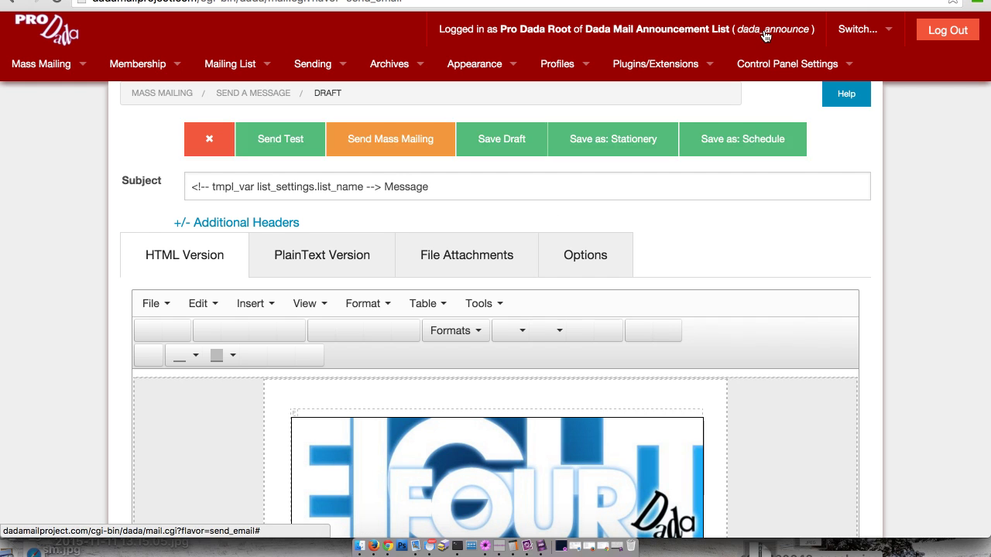
pyautogui.moveTo(697, 64)
pyautogui.click(679, 104)
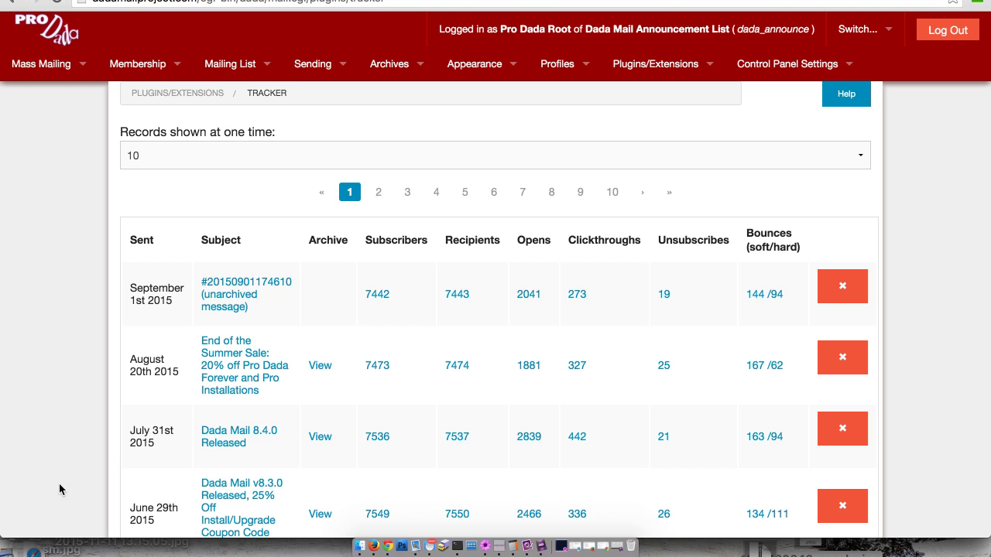
# - Scroll the Tracker's message list and open the 'End of the Summer Sale' report
pyautogui.scroll(-10, 102, 371)
pyautogui.scroll(-7, 134, 382)
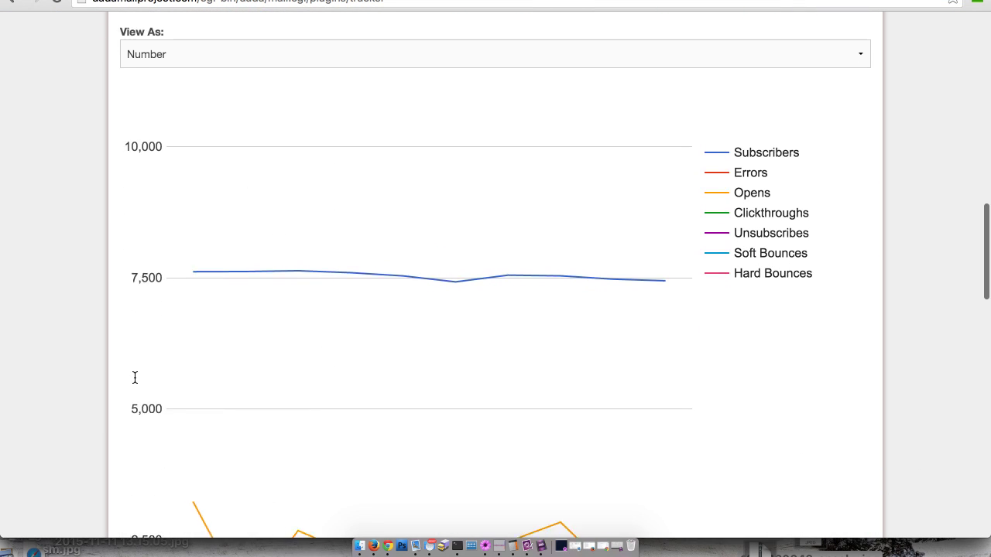
pyautogui.scroll(-8, 134, 381)
pyautogui.scroll(4, 134, 381)
pyautogui.scroll(-15, 135, 381)
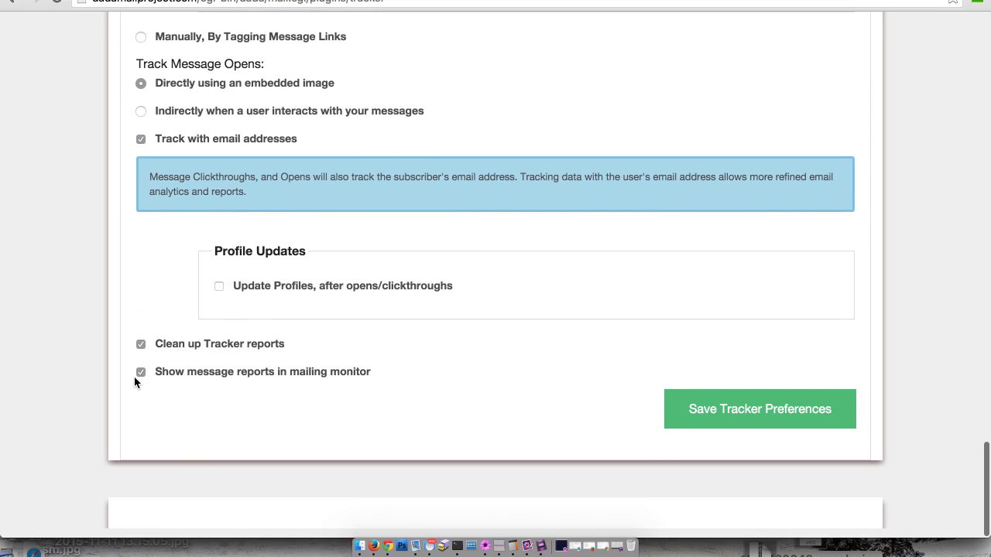
pyautogui.scroll(4, 134, 377)
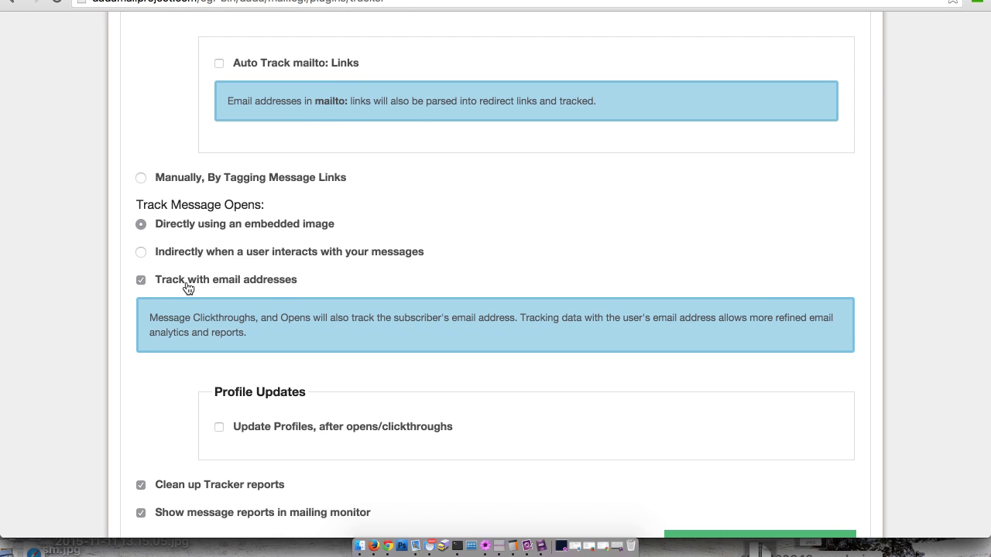
pyautogui.scroll(20, 186, 282)
pyautogui.click(238, 378)
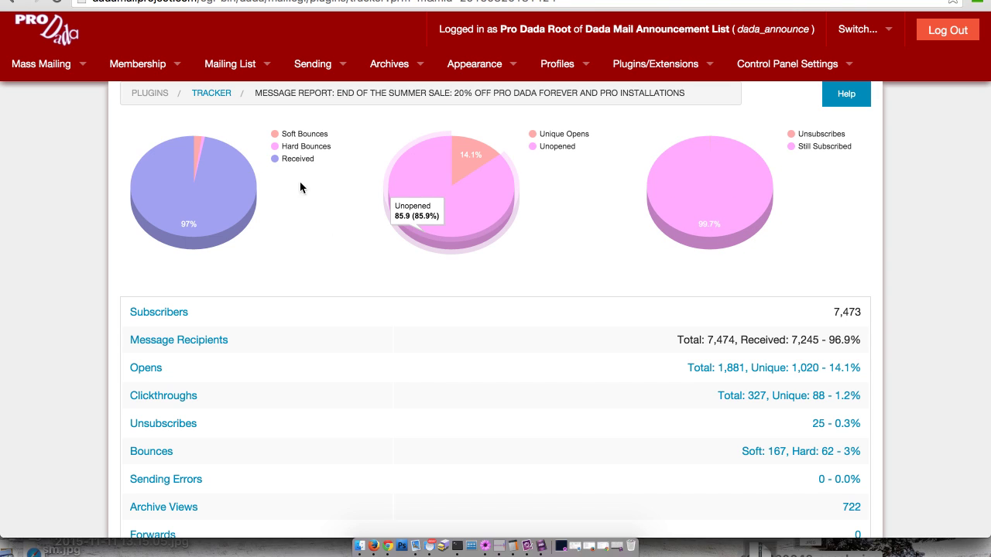
pyautogui.moveTo(229, 181)
pyautogui.moveTo(476, 155)
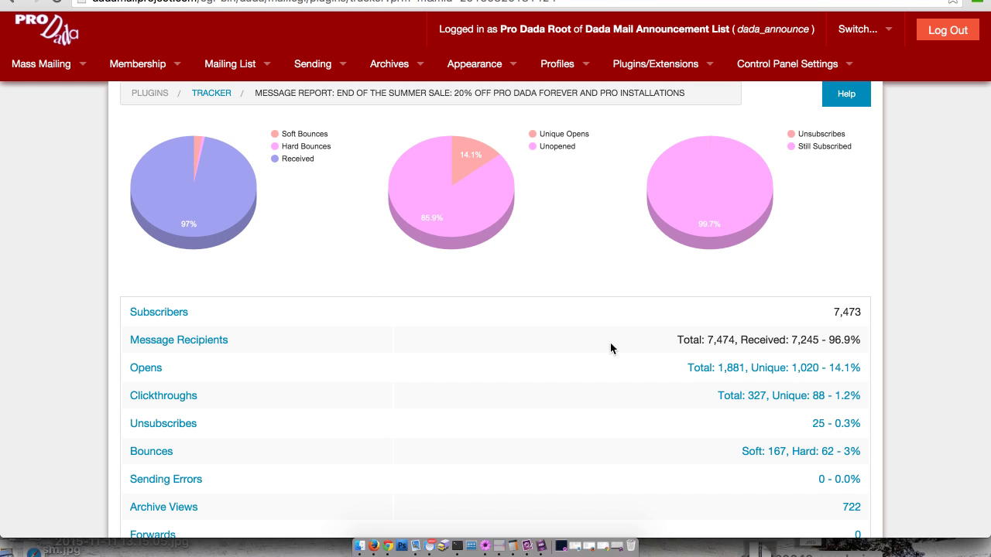
pyautogui.moveTo(688, 171)
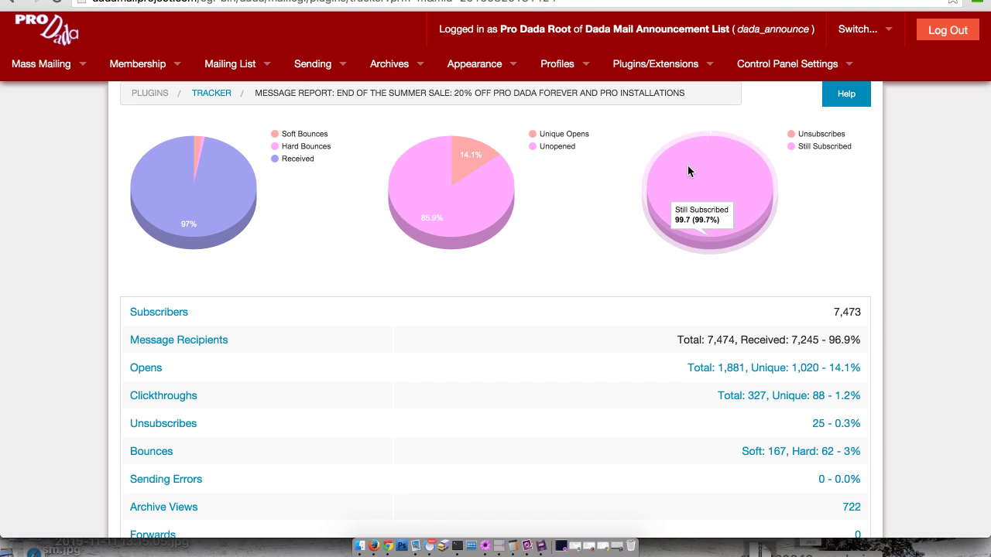
# - Drill into United States on the Clickthroughs world map to show clicks by city
pyautogui.scroll(-5, 83, 422)
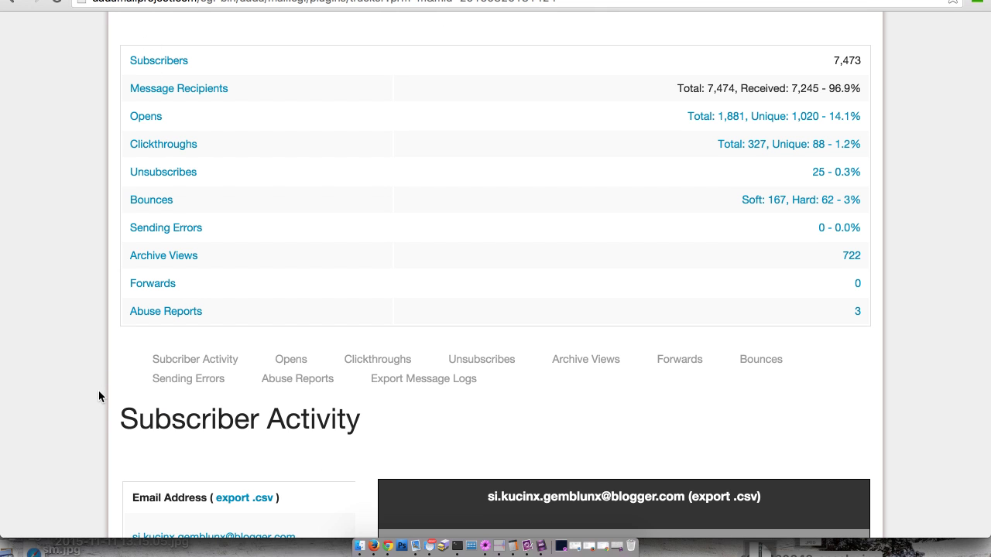
pyautogui.scroll(-1, 98, 396)
pyautogui.scroll(-20, 98, 396)
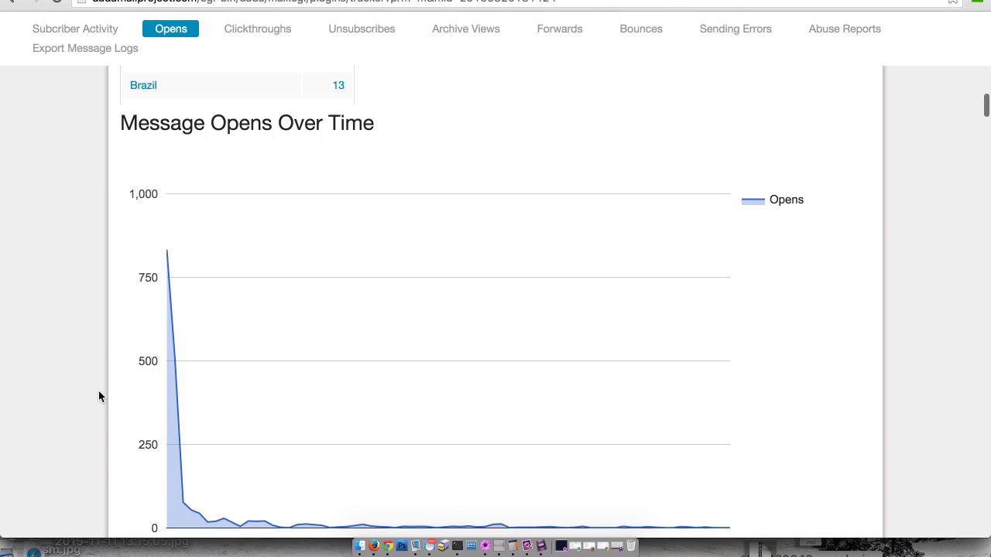
pyautogui.scroll(-20, 98, 391)
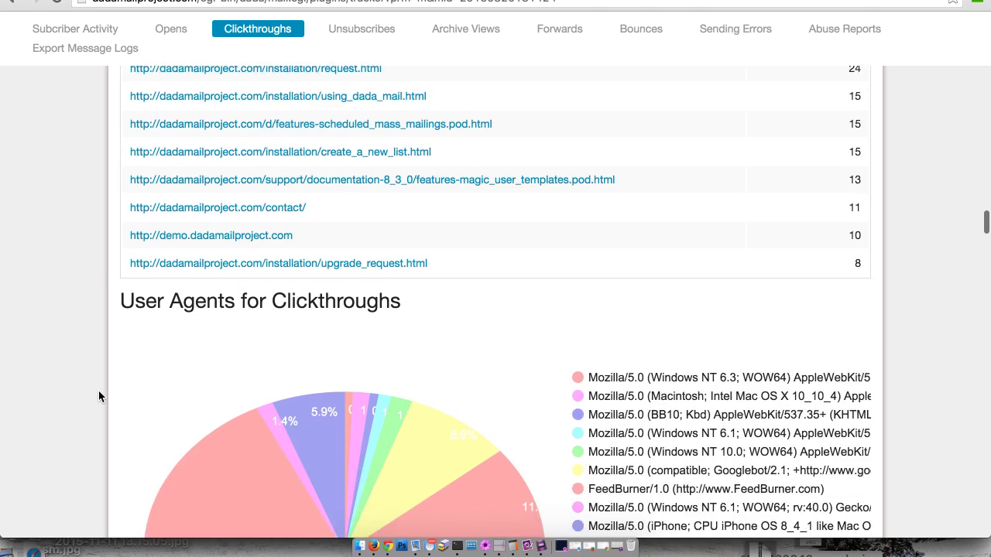
pyautogui.scroll(15, 116, 258)
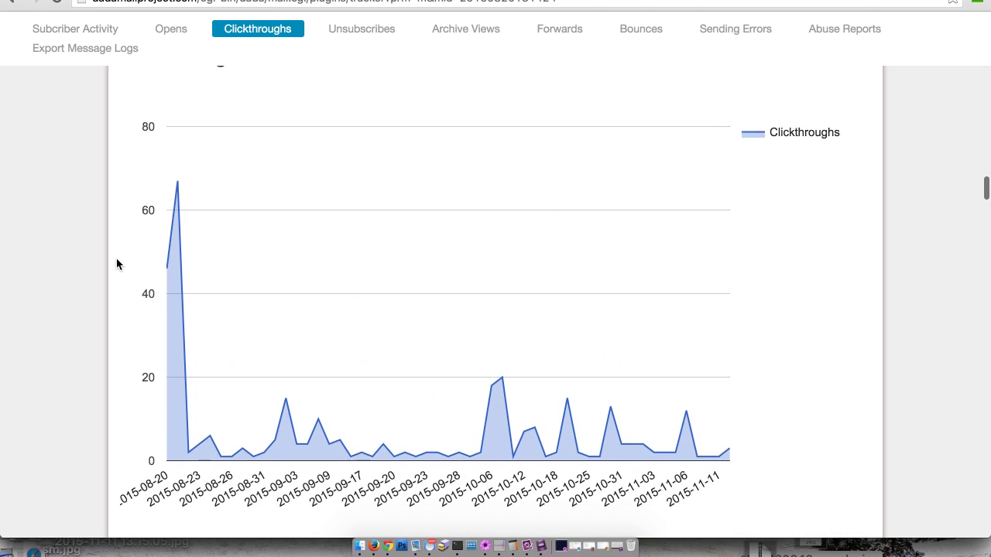
pyautogui.scroll(1, 117, 265)
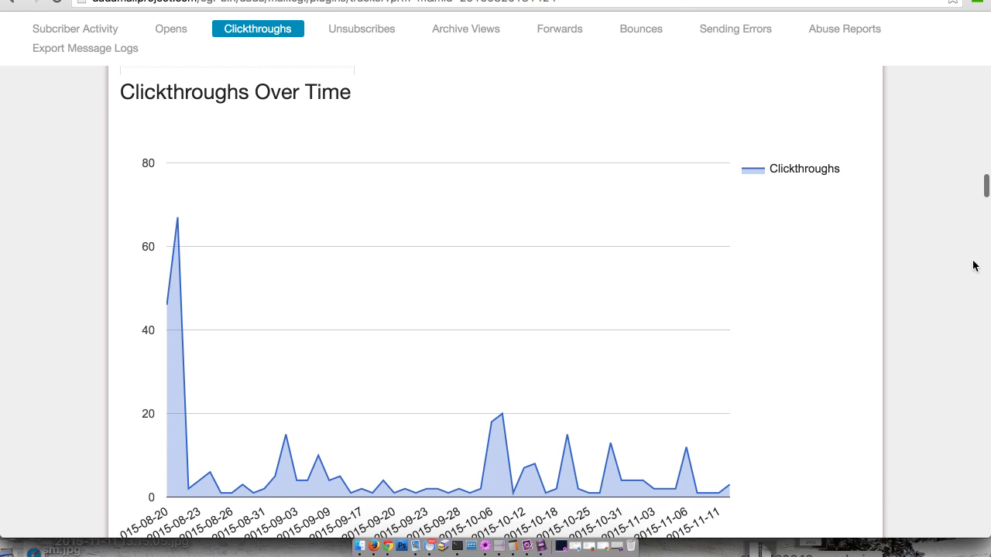
pyautogui.scroll(10, 973, 265)
pyautogui.scroll(-3, 974, 265)
pyautogui.click(486, 347)
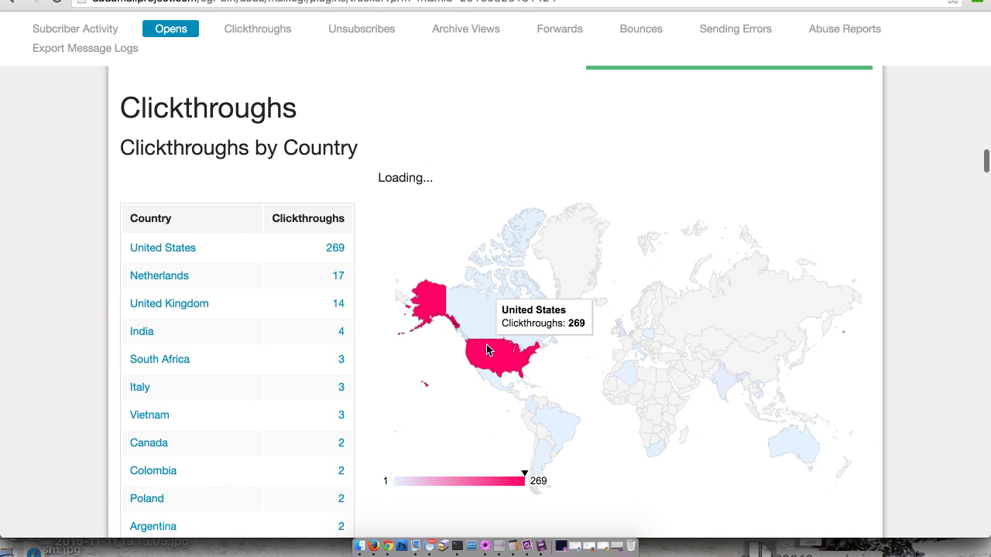
# - Return to the top summary: 327 clickthroughs (88 unique), 25 unsubscribes, 167 soft and 62 hard bounces
pyautogui.scroll(-4, 12, 306)
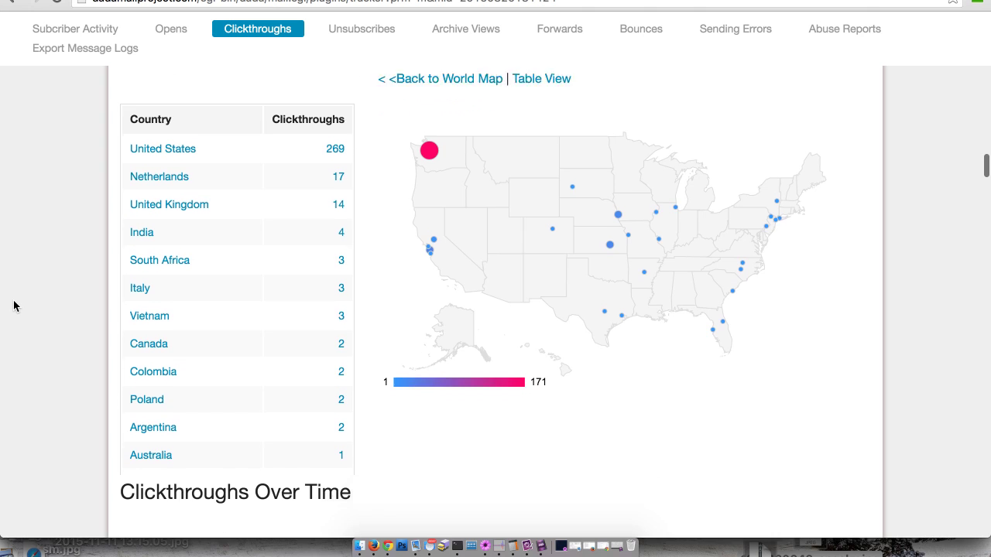
pyautogui.moveTo(432, 114)
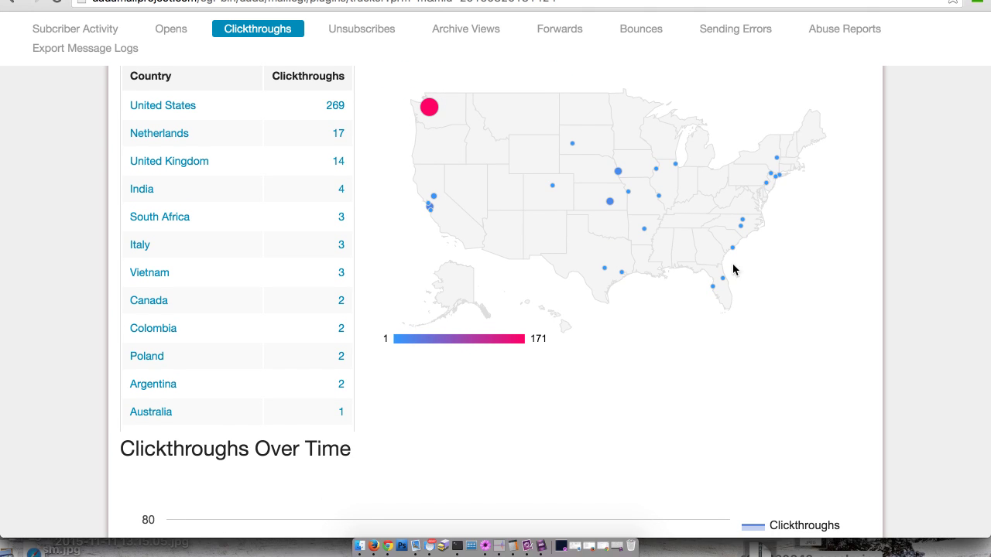
pyautogui.scroll(3, 746, 286)
pyautogui.scroll(-2, 746, 286)
pyautogui.scroll(1, 745, 285)
pyautogui.scroll(2, 746, 287)
pyautogui.scroll(-15, 746, 287)
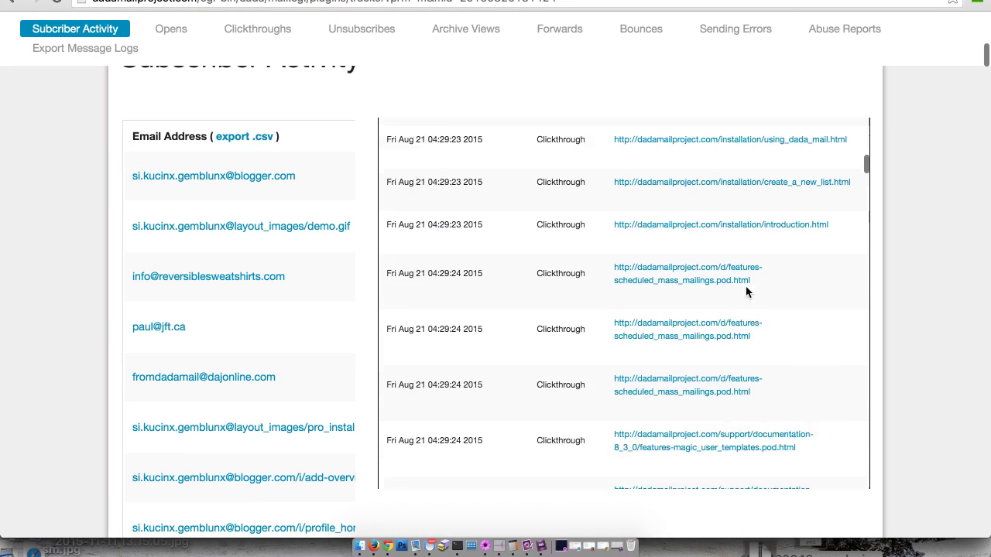
pyautogui.scroll(-3, 746, 289)
pyautogui.scroll(-12, 895, 343)
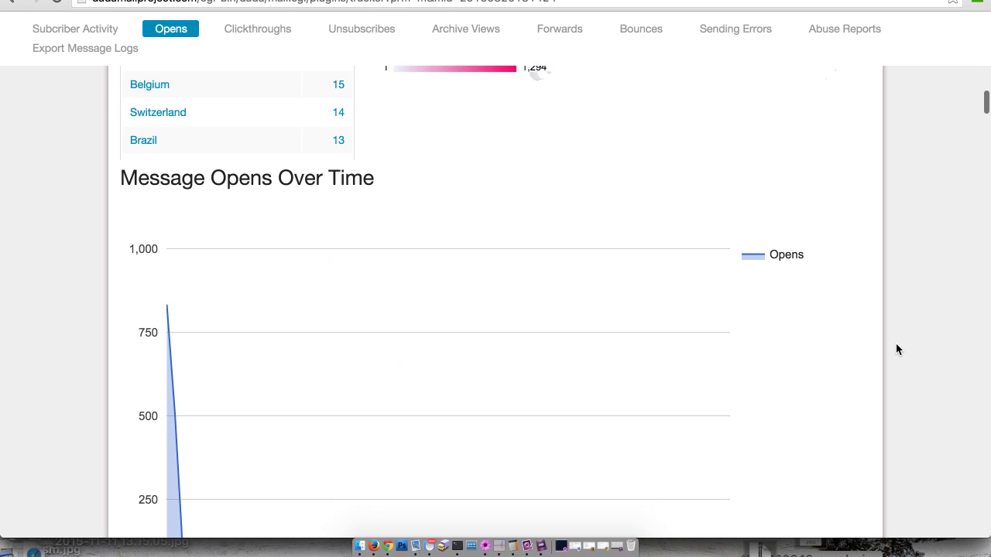
pyautogui.scroll(-1, 896, 349)
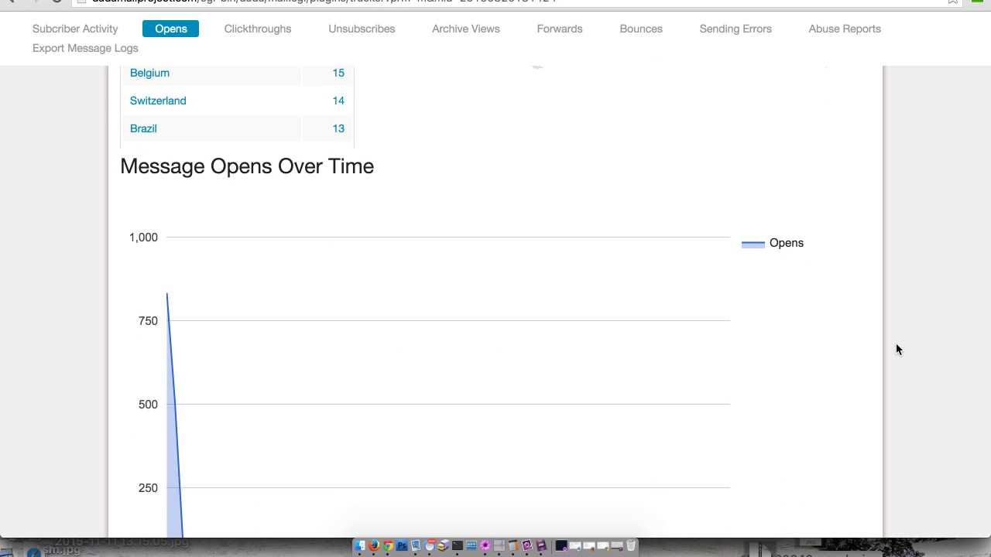
pyautogui.scroll(-20, 896, 345)
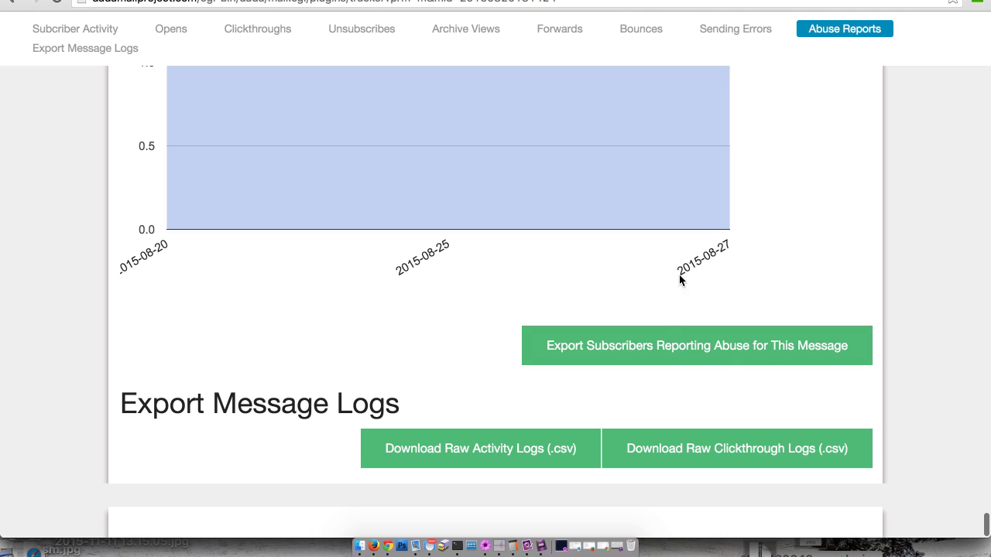
pyautogui.scroll(20, 931, 217)
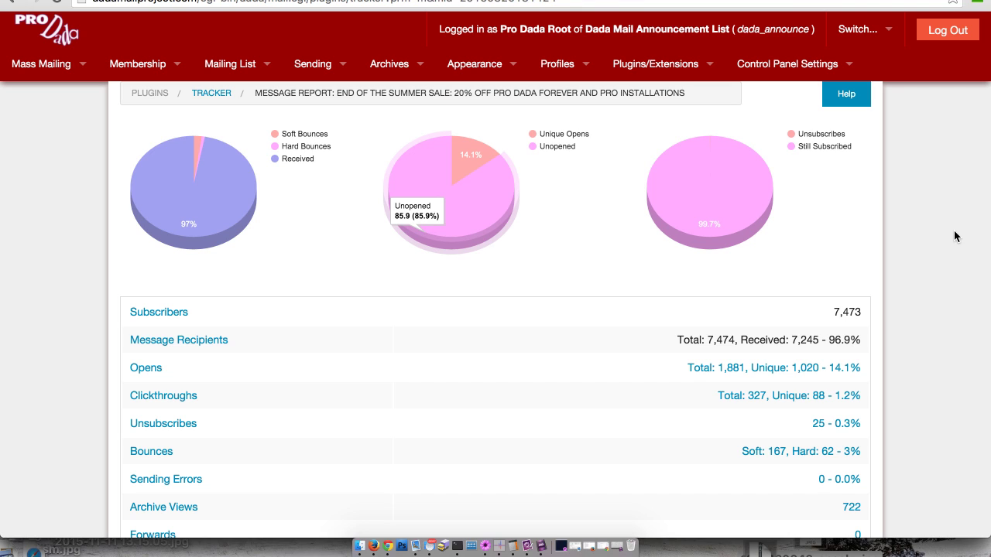
# - Open Chrome's Inspect Element tools and emulate the report on an Apple iPhone 6
pyautogui.rightClick(87, 203)
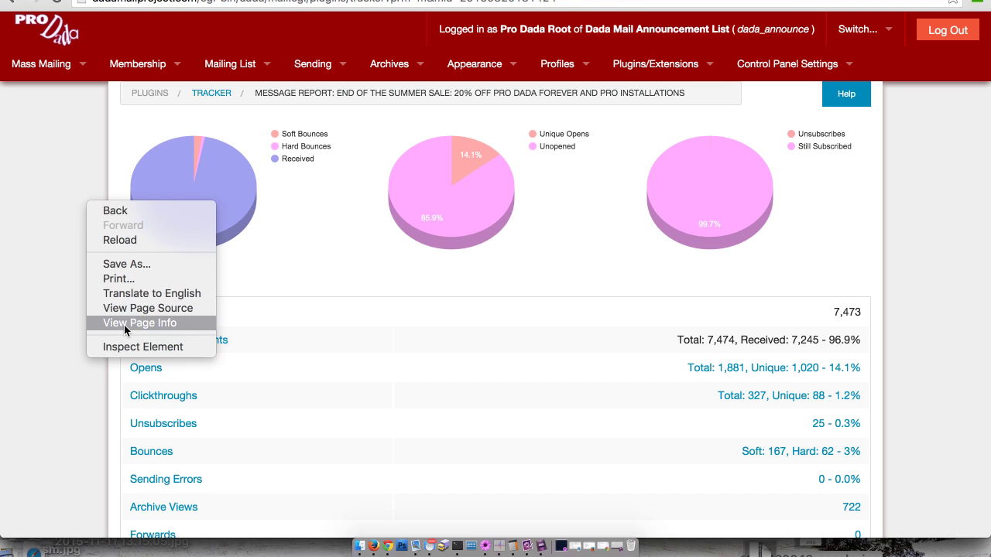
pyautogui.click(130, 351)
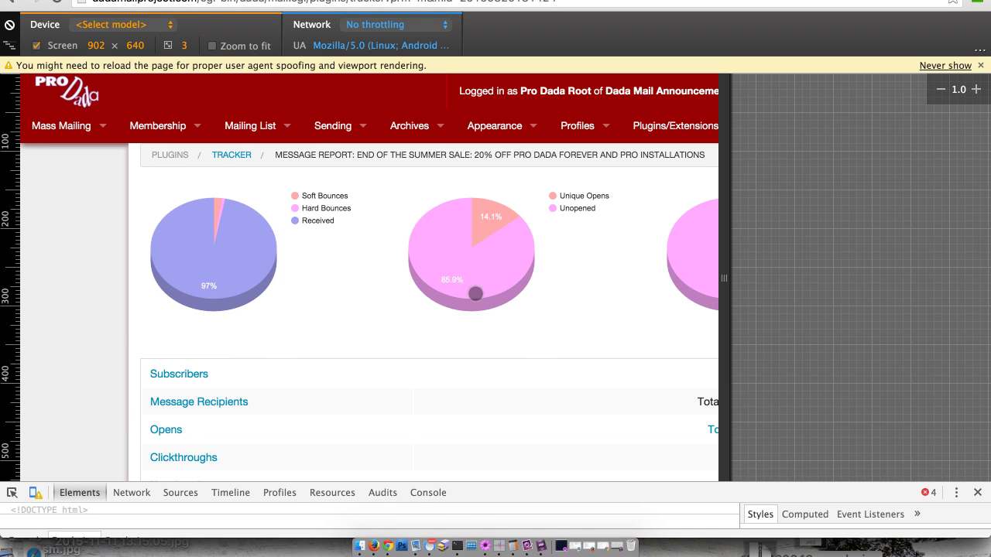
pyautogui.click(129, 29)
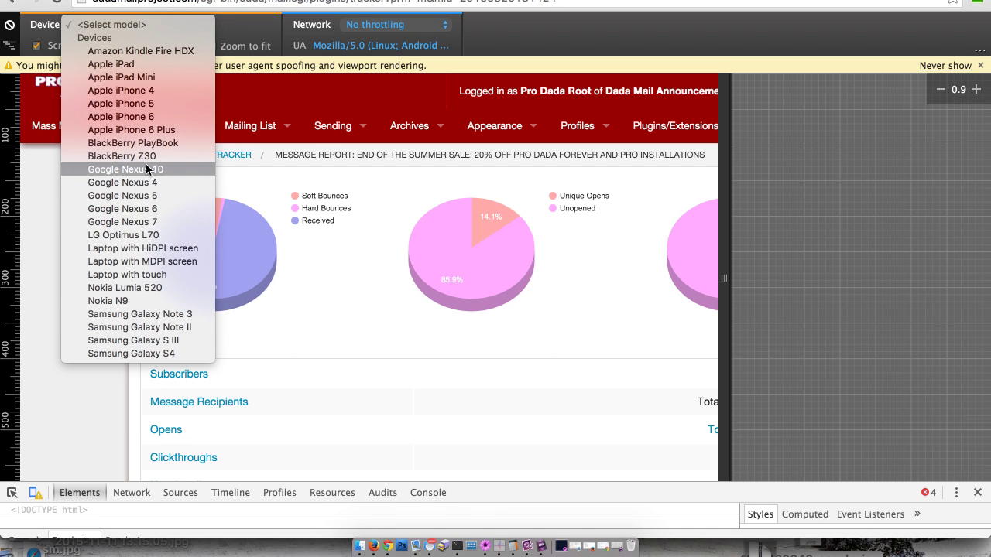
pyautogui.press('Escape')
pyautogui.click(99, 22)
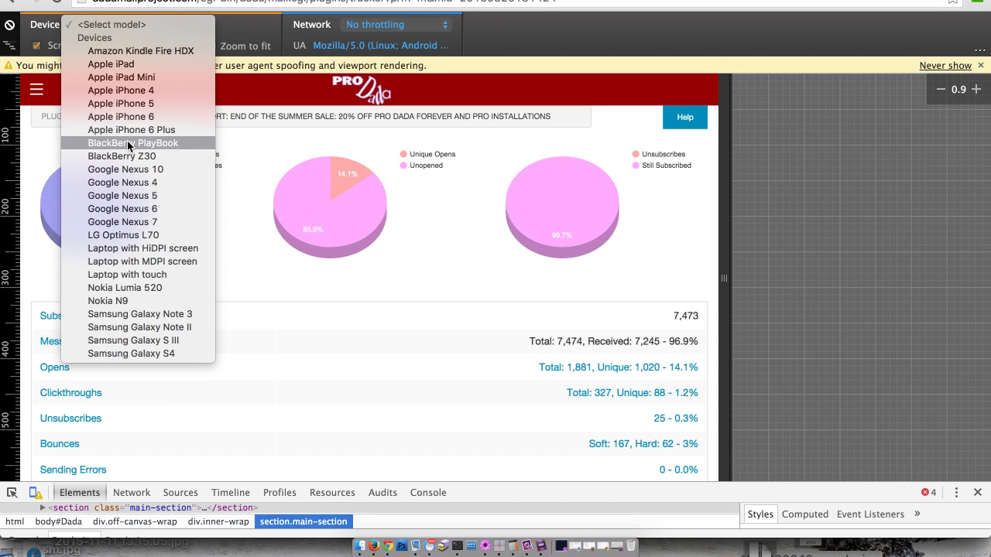
pyautogui.click(121, 116)
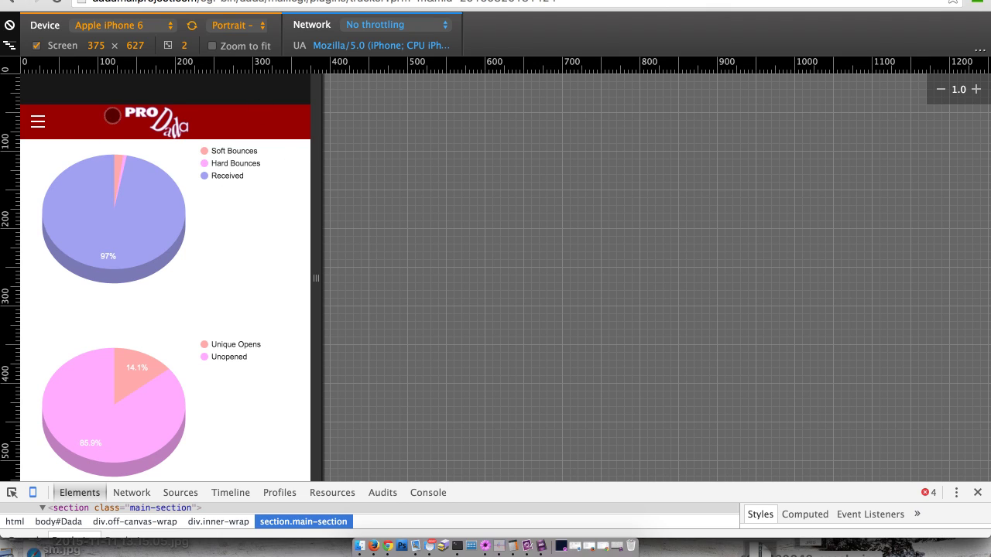
# - Toggle the hamburger menu open, closed and open again, scrolling through its Mass Mailing and Membership sections
pyautogui.click(36, 116)
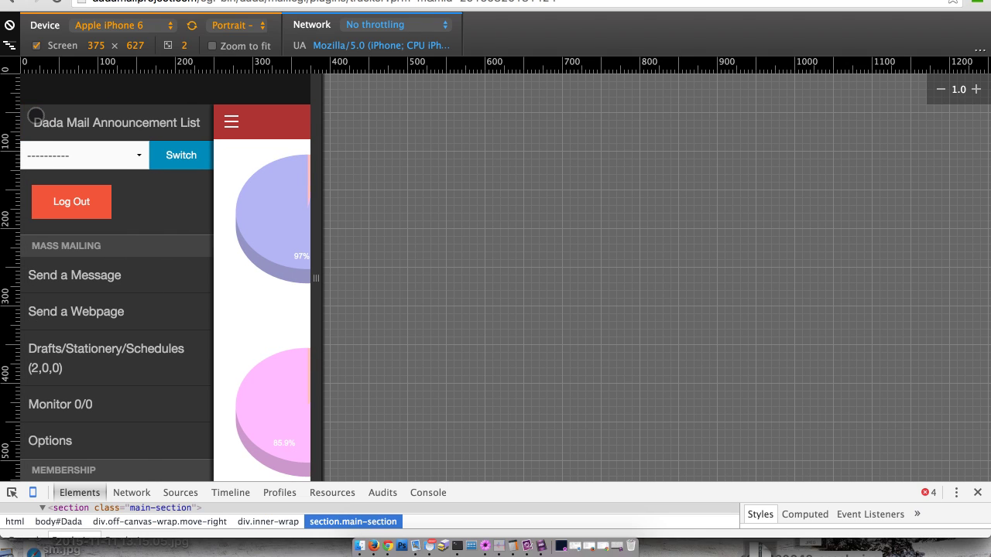
pyautogui.click(233, 121)
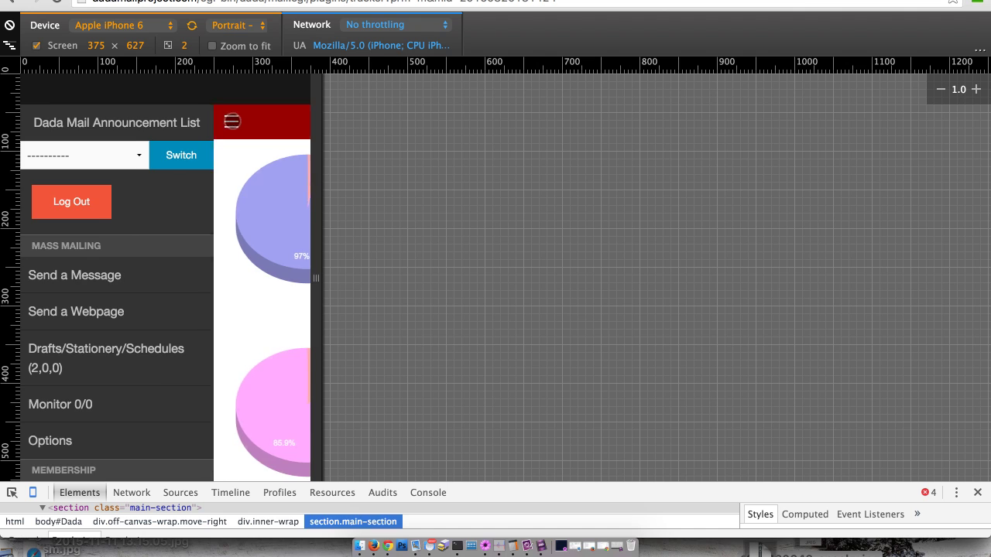
pyautogui.click(37, 120)
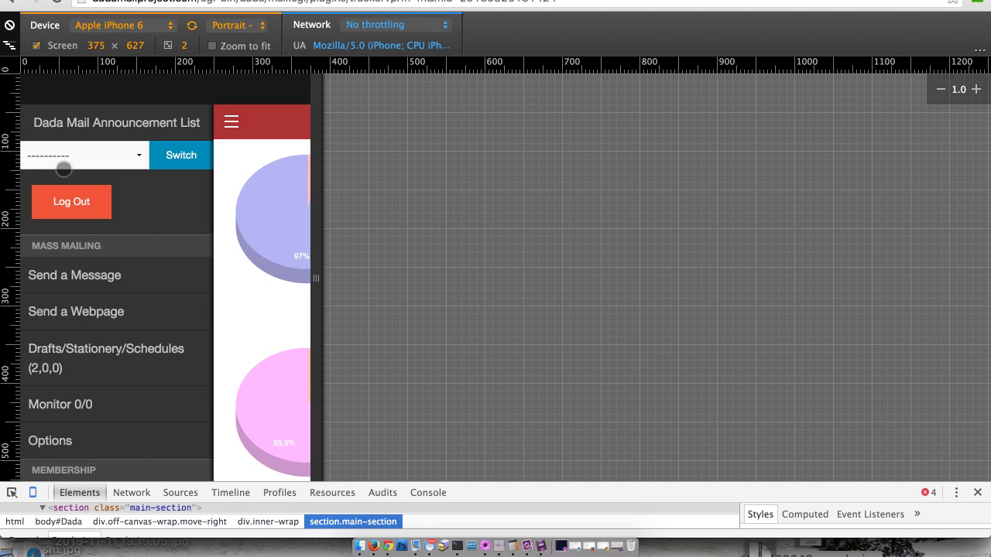
pyautogui.scroll(-3, 103, 319)
pyautogui.scroll(-20, 103, 318)
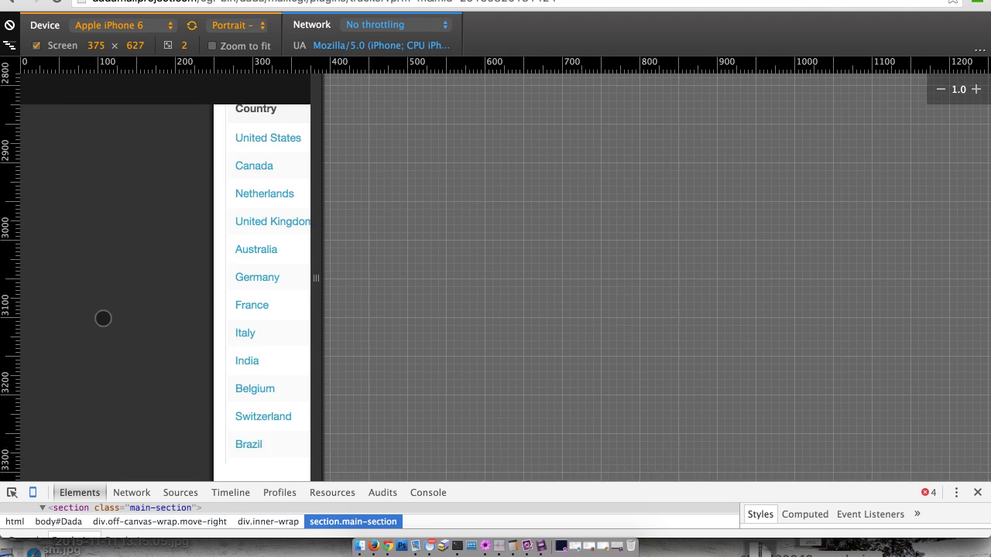
pyautogui.scroll(20, 103, 318)
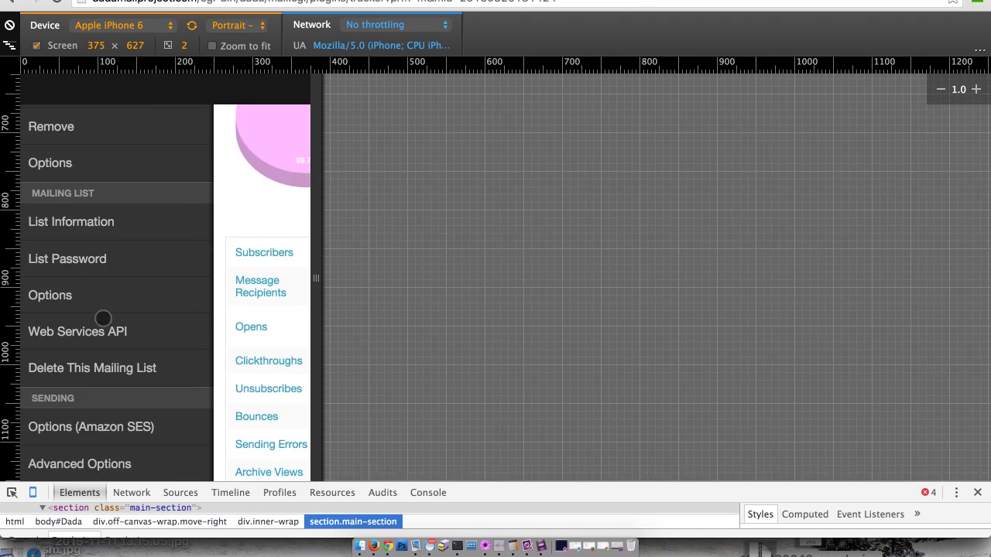
pyautogui.scroll(-20, 103, 319)
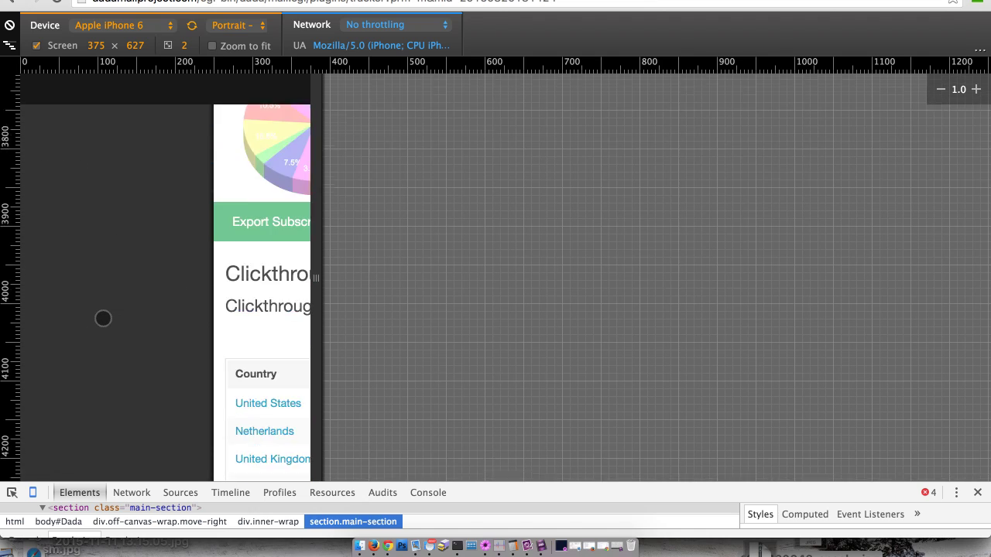
pyautogui.scroll(20, 103, 318)
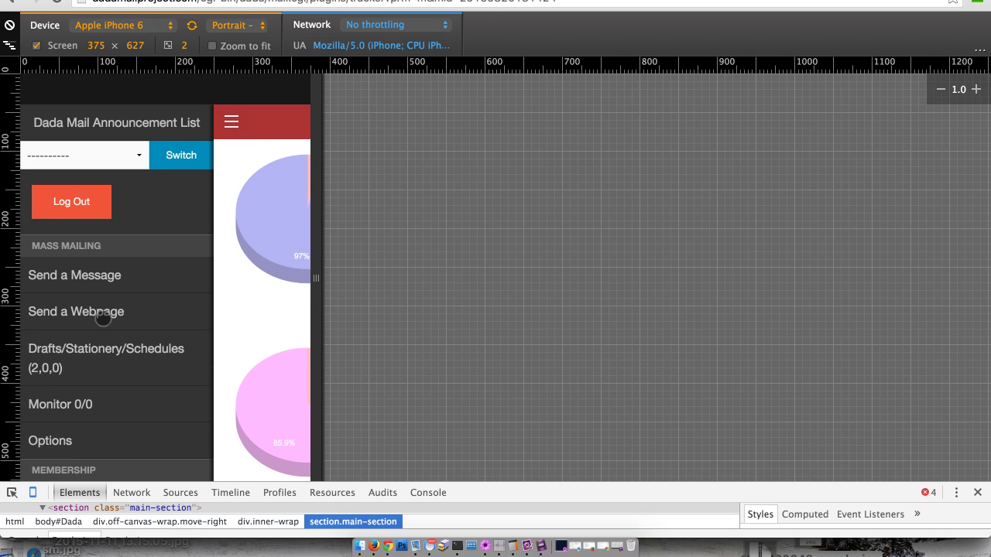
# - Close the hamburger menu and scroll the iPhone-sized summer sale report down to Subscriber Activity
pyautogui.click(235, 124)
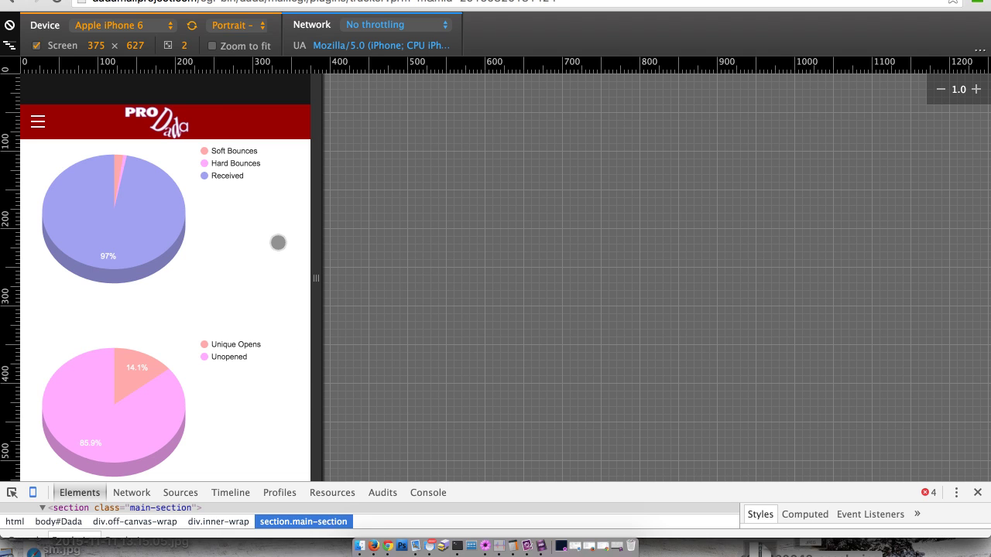
pyautogui.scroll(-5, 277, 223)
pyautogui.scroll(-2, 276, 224)
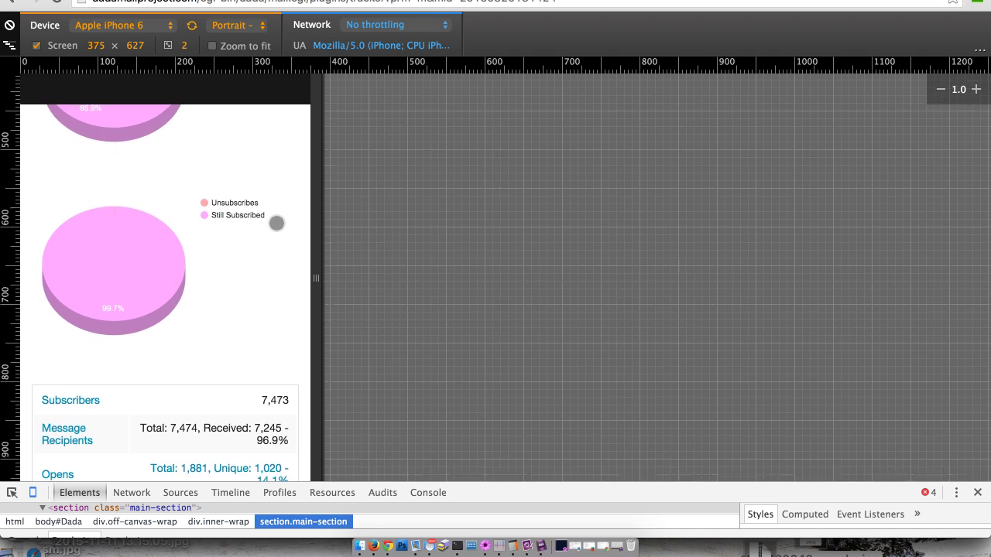
pyautogui.scroll(6, 276, 224)
pyautogui.scroll(-2, 277, 224)
pyautogui.scroll(-1, 276, 224)
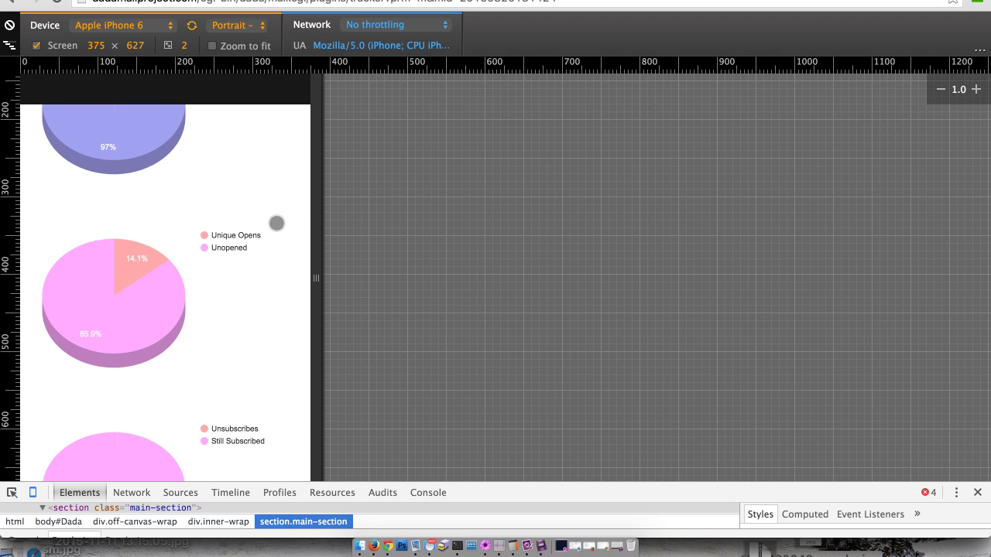
pyautogui.scroll(2, 277, 224)
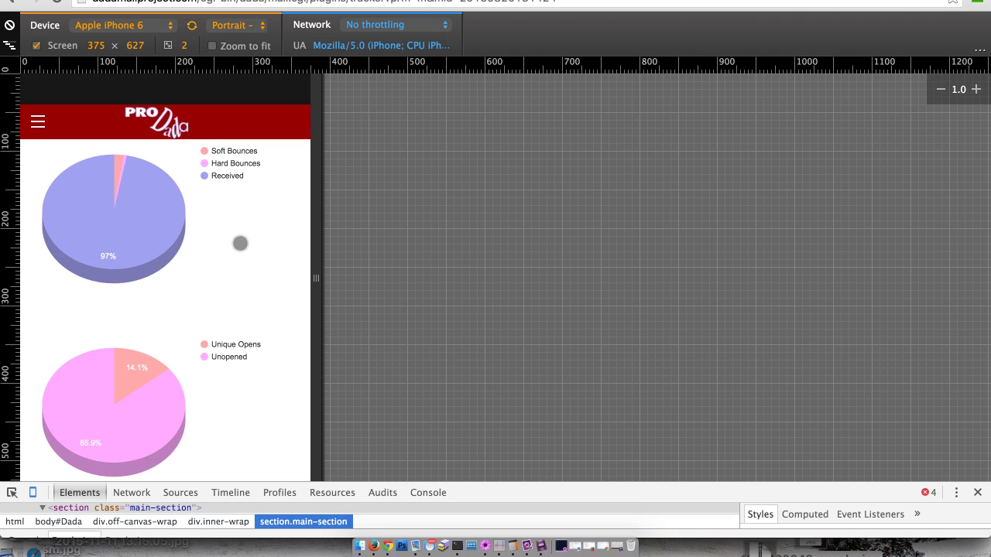
pyautogui.scroll(-10, 240, 243)
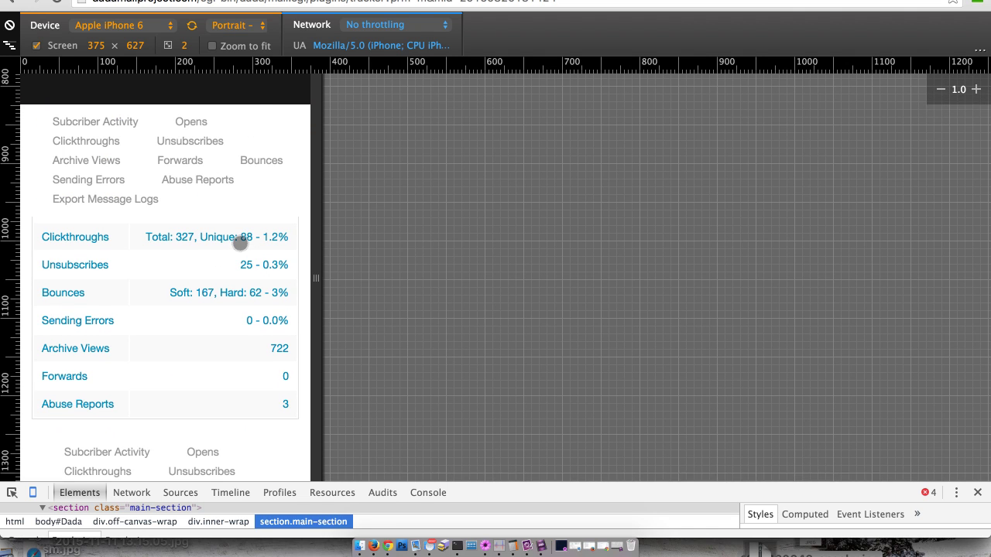
pyautogui.scroll(3, 240, 243)
pyautogui.scroll(-7, 240, 243)
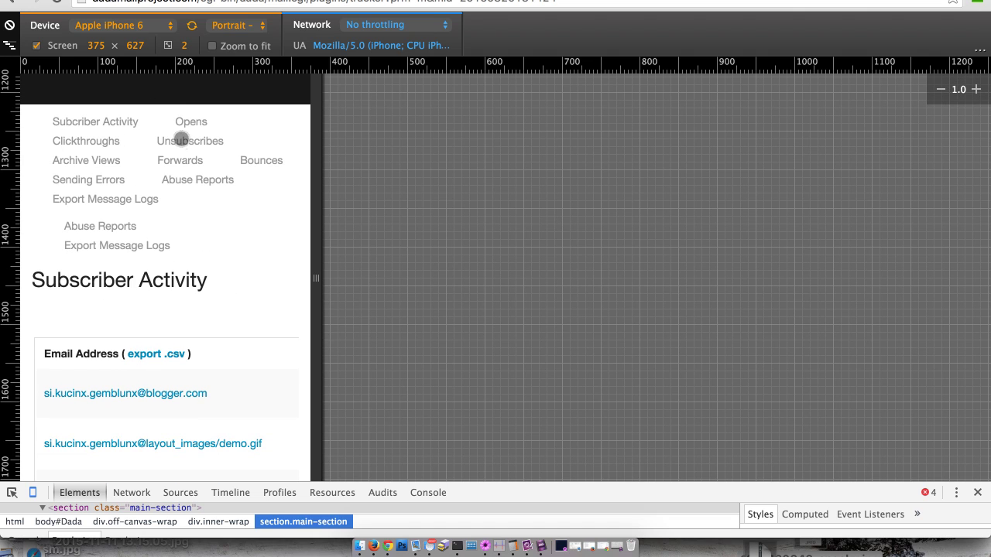
# - Step through the Opens, Sending Errors and Forwards tabs, ending on Subscriber Activity's pie charts
pyautogui.click(190, 122)
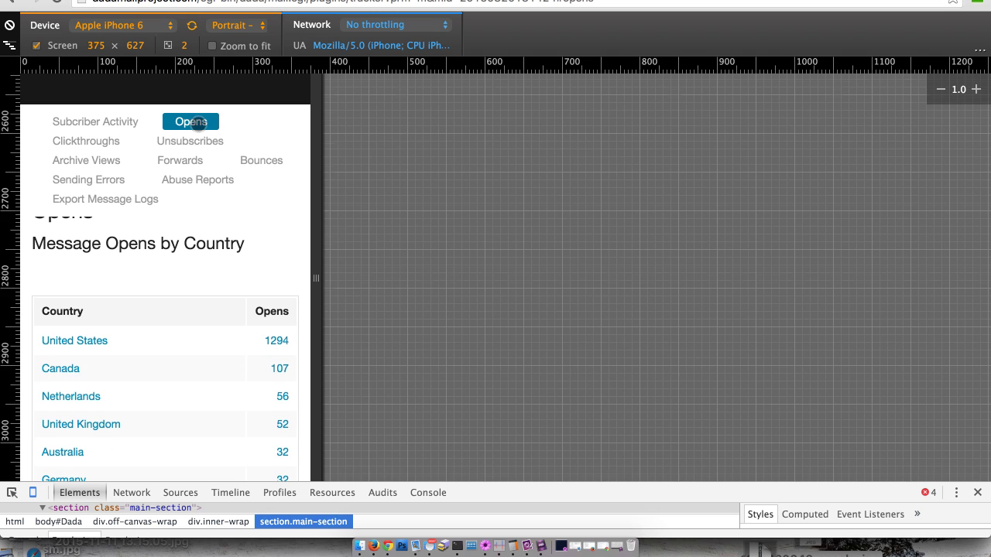
pyautogui.scroll(-3, 199, 368)
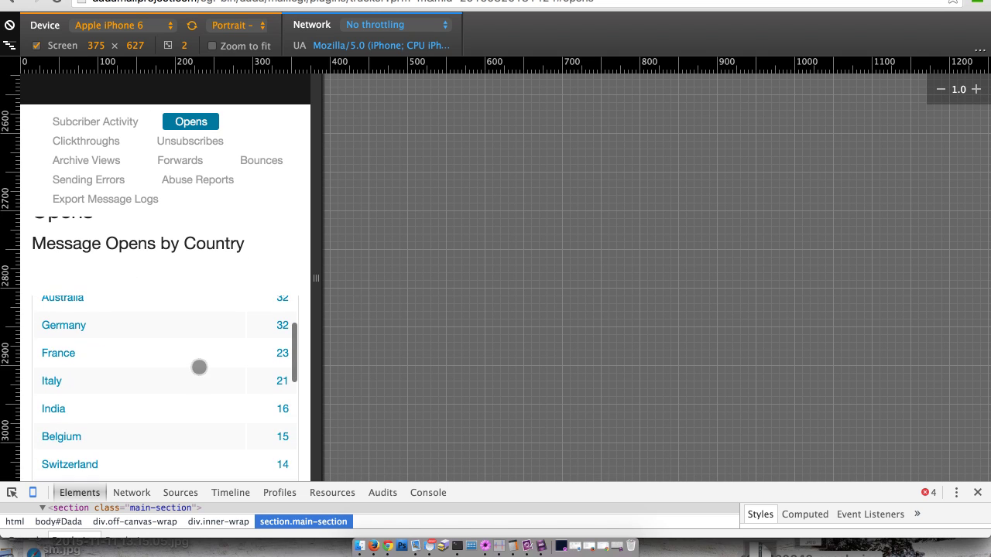
pyautogui.scroll(5, 199, 367)
pyautogui.click(105, 177)
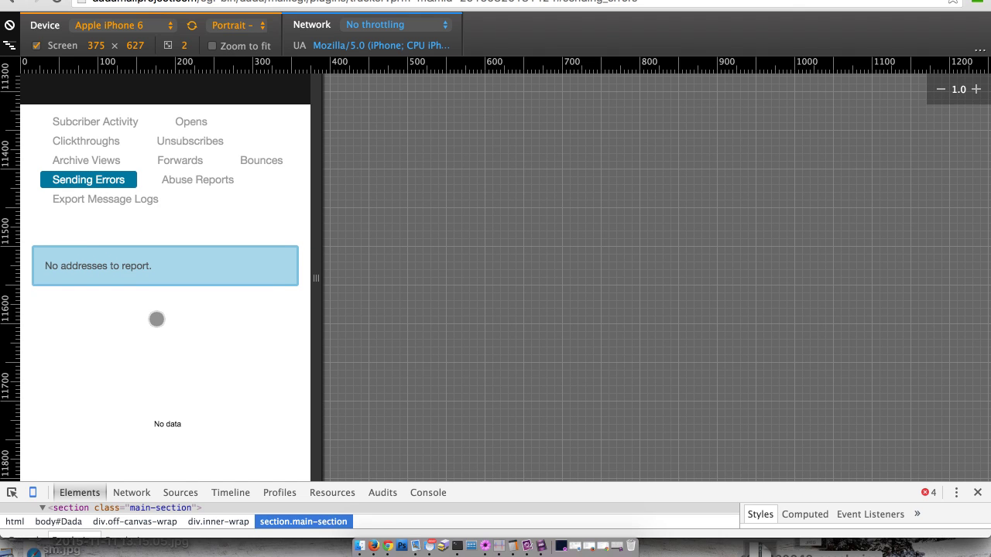
pyautogui.click(179, 161)
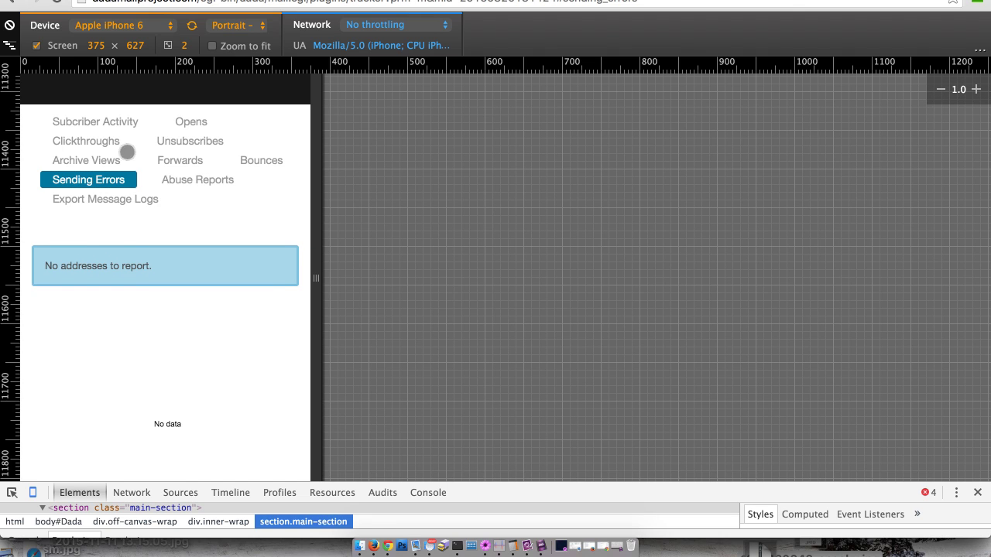
pyautogui.click(93, 121)
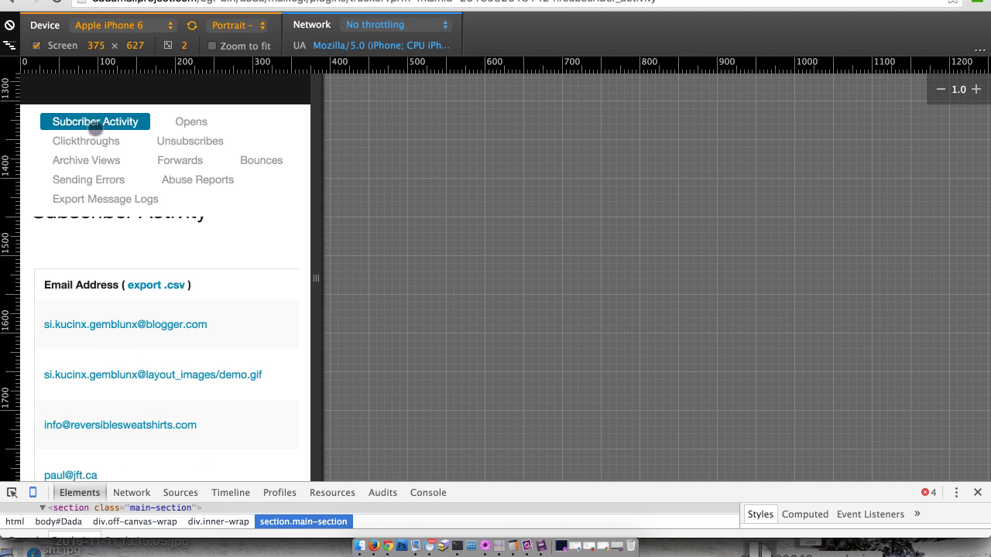
pyautogui.scroll(10, 200, 273)
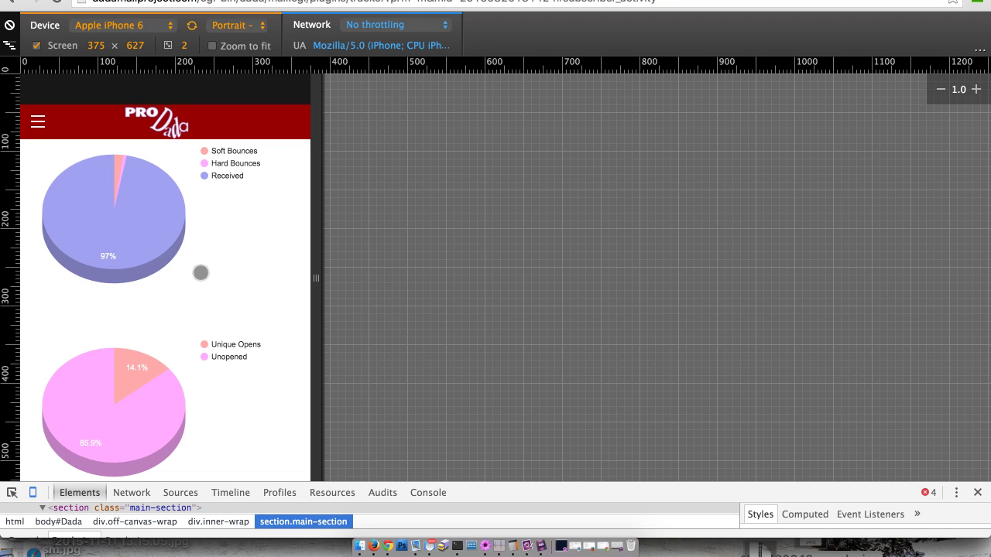
# - Go to Send a Message from the hamburger menu and focus the Subject field
pyautogui.click(39, 122)
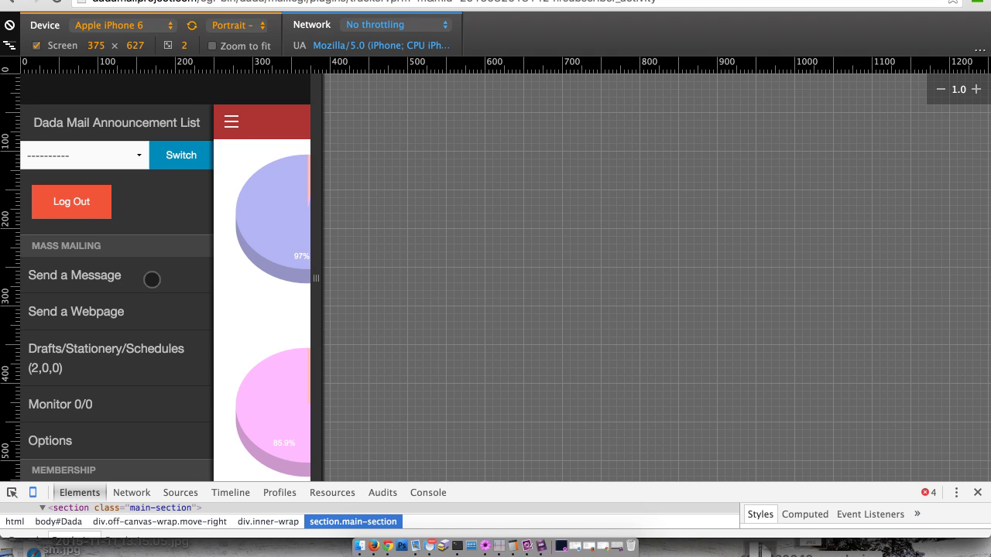
pyautogui.scroll(-2, 151, 279)
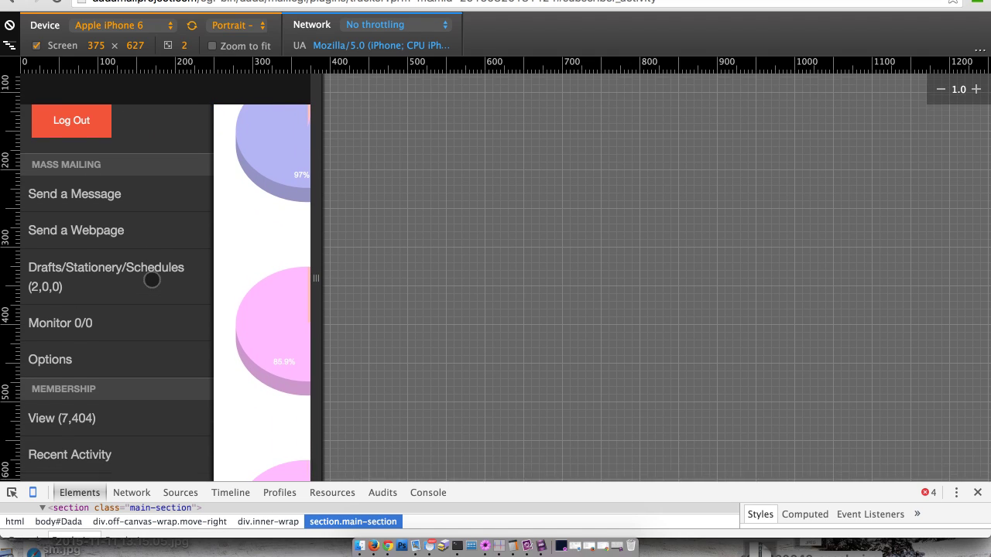
pyautogui.click(85, 189)
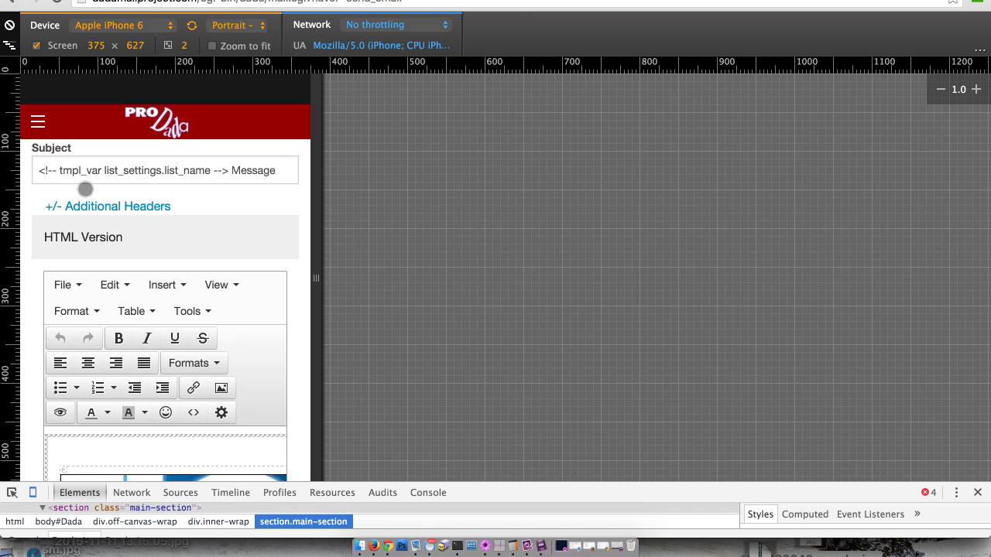
pyautogui.click(69, 163)
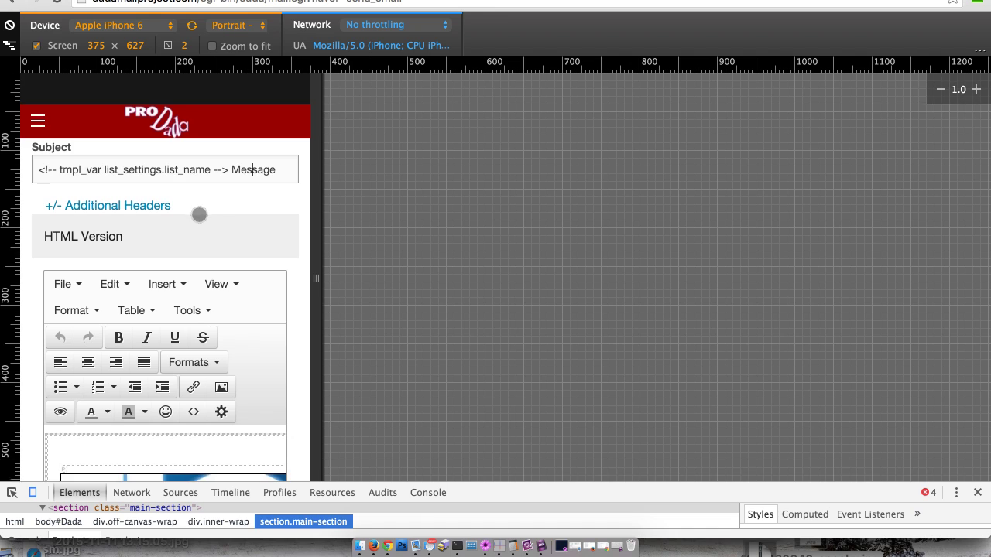
# - Expand the PlainText Version and Options sections to show the Archiving settings
pyautogui.scroll(-5, 162, 333)
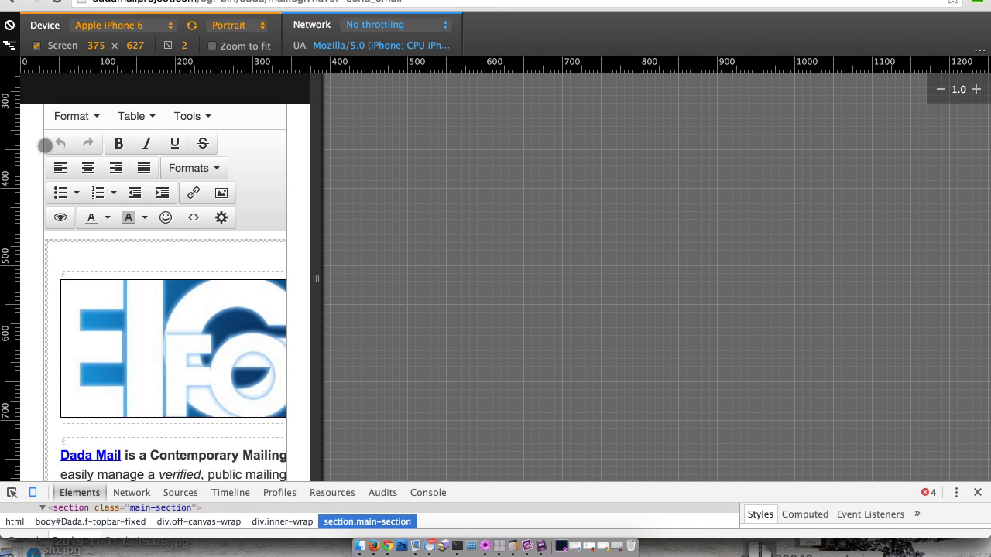
pyautogui.scroll(3, 189, 182)
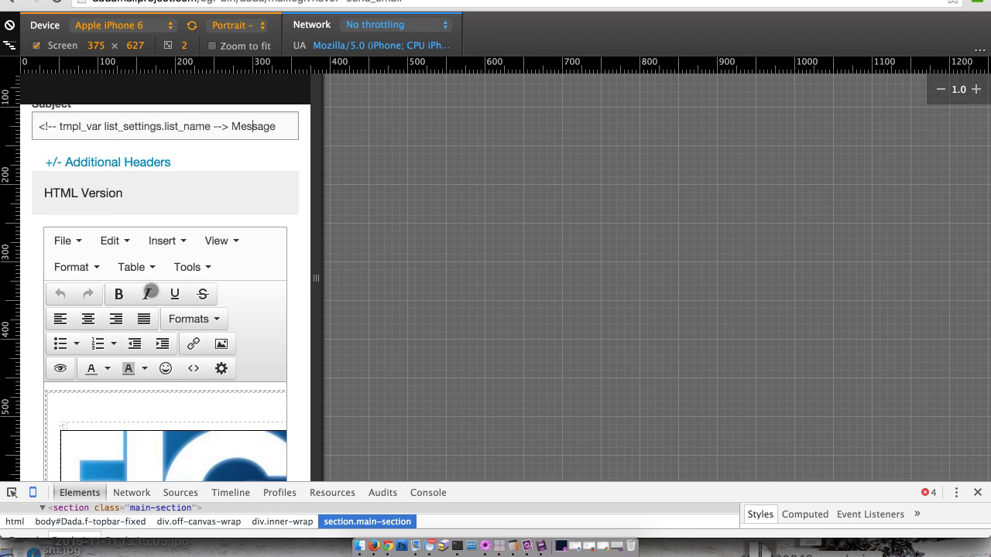
pyautogui.scroll(-10, 152, 290)
pyautogui.scroll(-20, 151, 290)
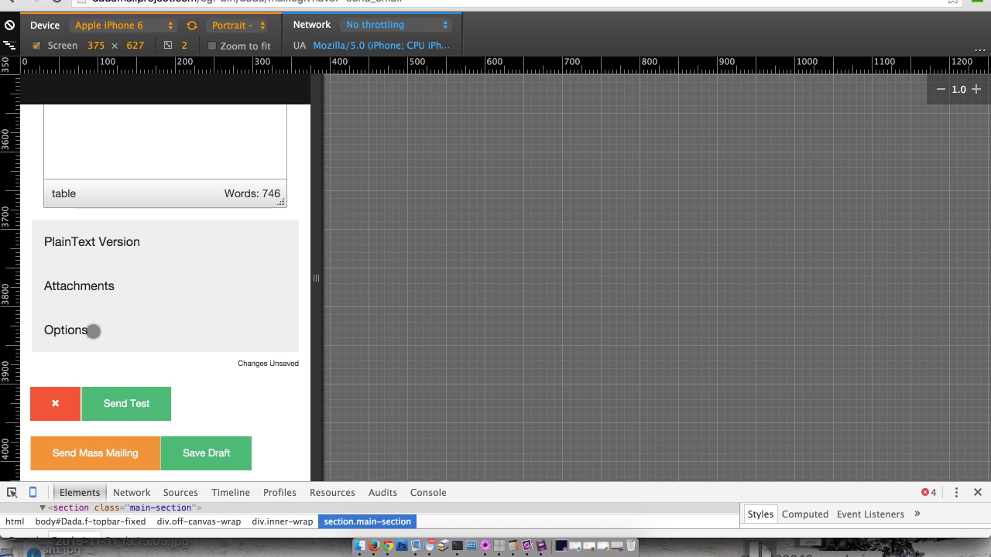
pyautogui.click(104, 242)
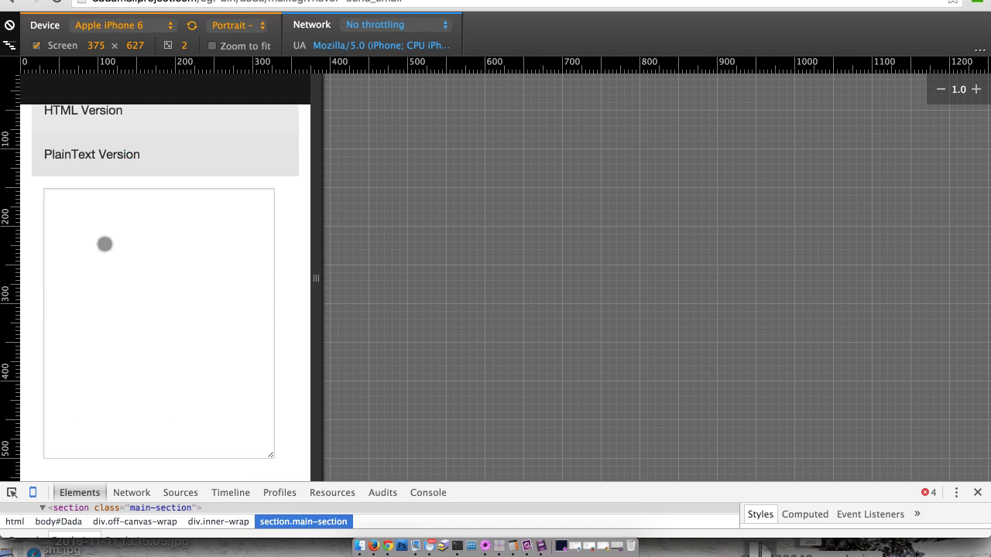
pyautogui.click(86, 339)
pyautogui.scroll(4, 98, 206)
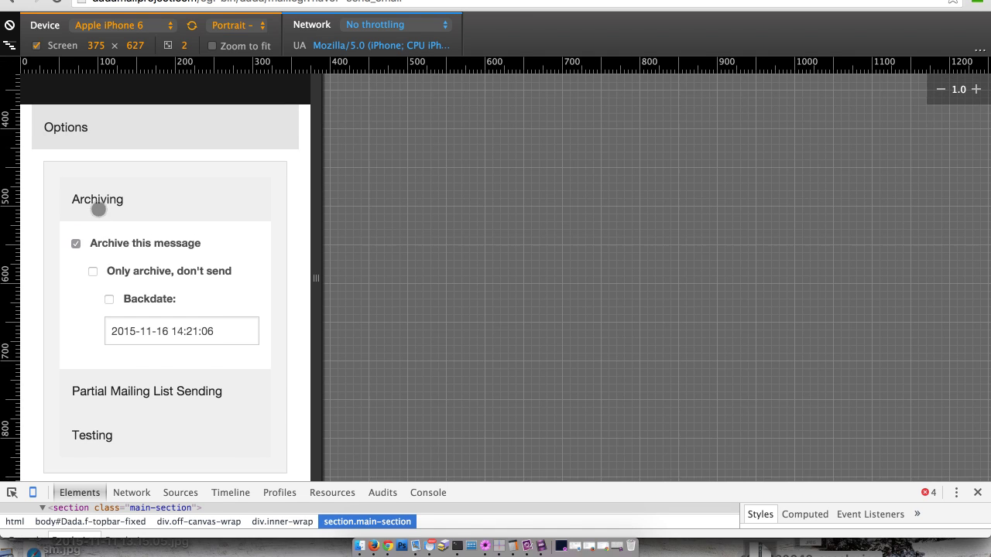
pyautogui.scroll(-3, 184, 270)
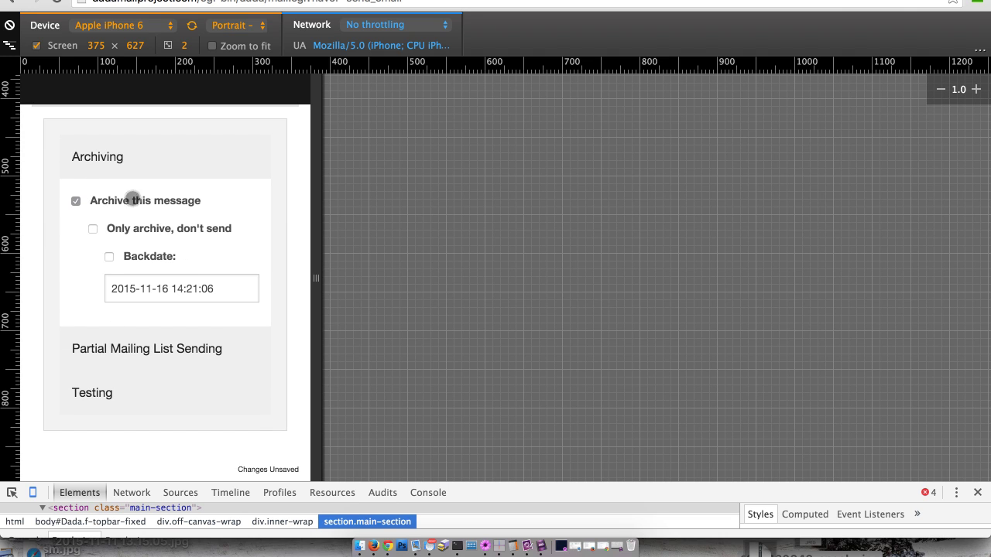
pyautogui.scroll(-5, 173, 442)
pyautogui.scroll(10, 172, 444)
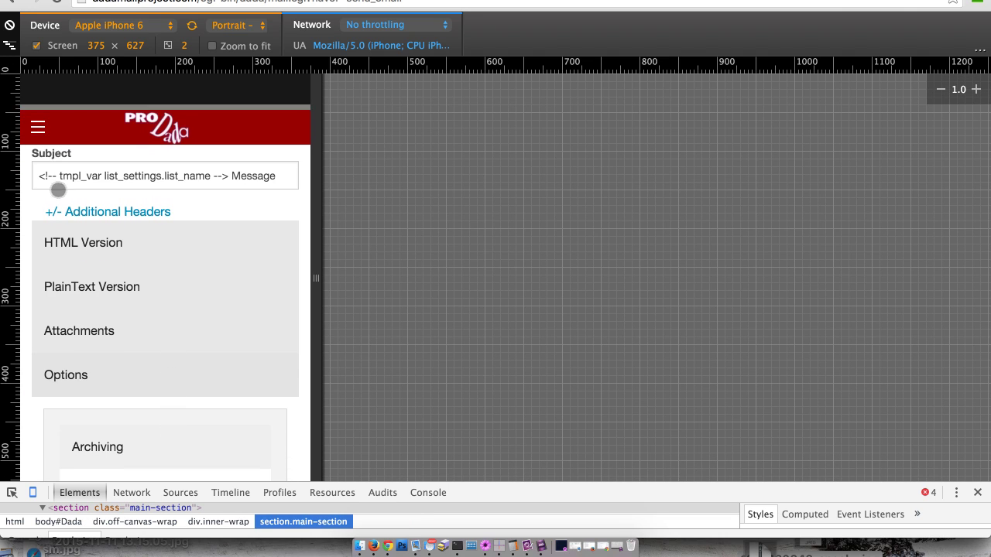
# - From the hamburger menu's Sending section, open Options (Amazon SES), showing 14 messages/second and 50,000 daily limits
pyautogui.click(37, 124)
pyautogui.scroll(-10, 69, 279)
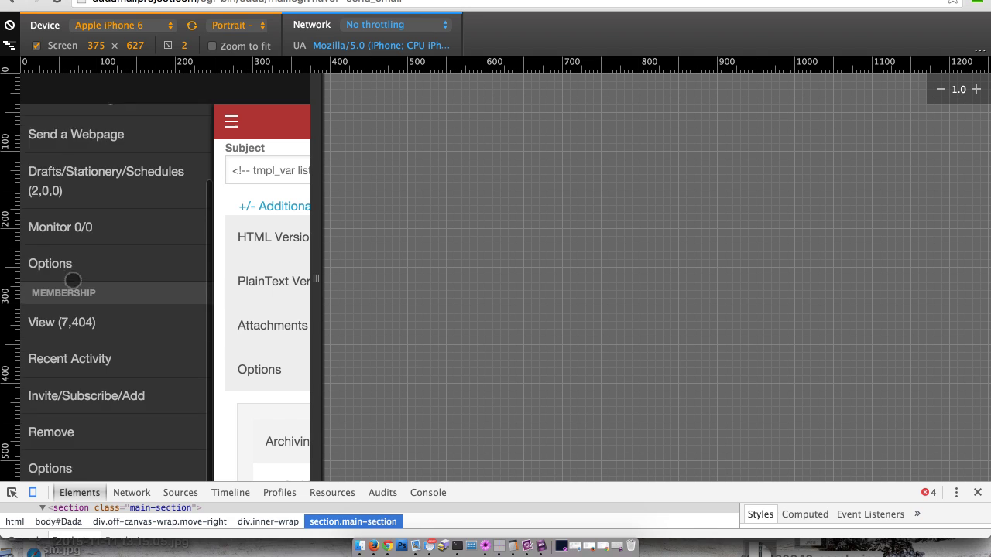
pyautogui.scroll(-4, 72, 281)
pyautogui.scroll(5, 72, 281)
pyautogui.scroll(5, 72, 280)
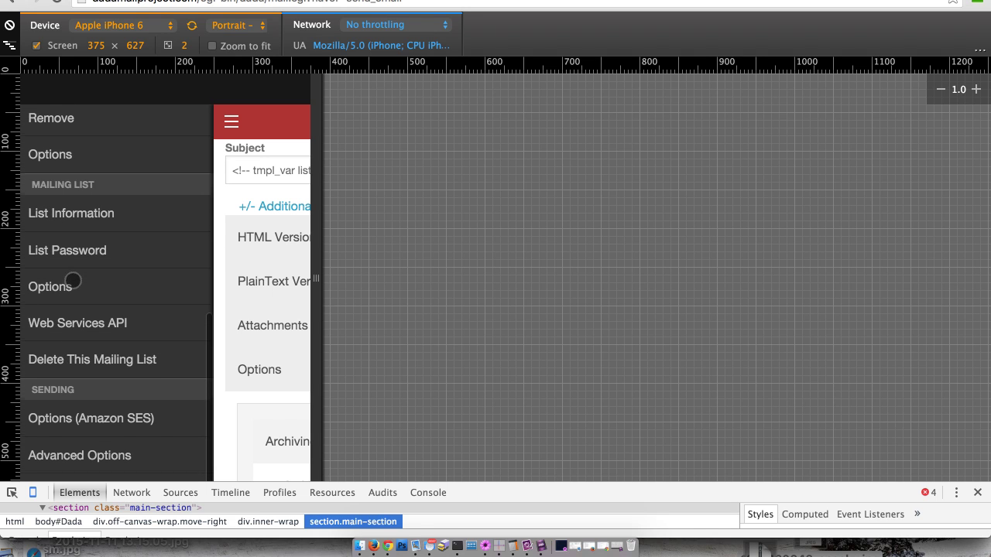
pyautogui.scroll(2, 72, 281)
pyautogui.scroll(-1, 72, 281)
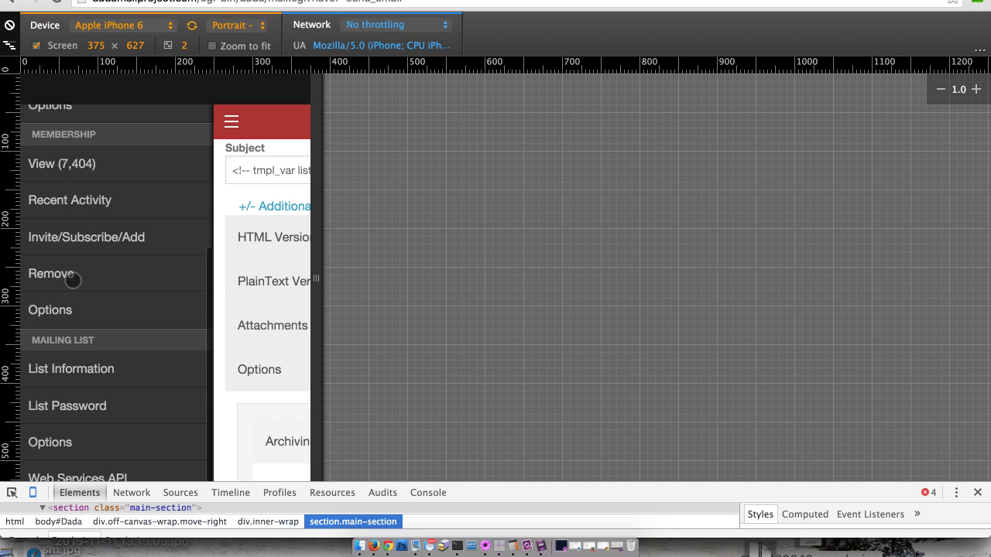
pyautogui.scroll(3, 72, 280)
pyautogui.scroll(1, 72, 280)
pyautogui.scroll(-8, 72, 280)
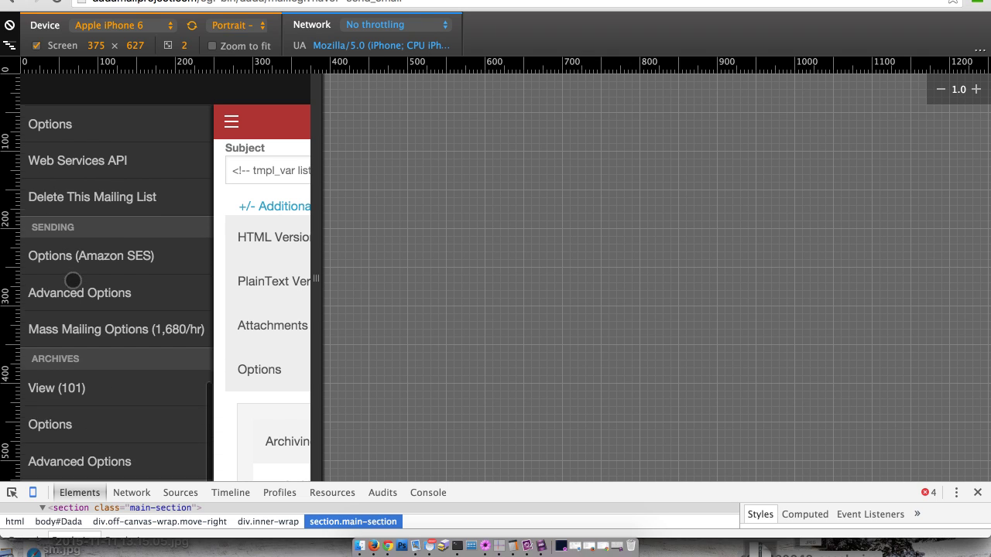
pyautogui.scroll(-5, 95, 341)
pyautogui.scroll(6, 92, 309)
pyautogui.scroll(1, 92, 306)
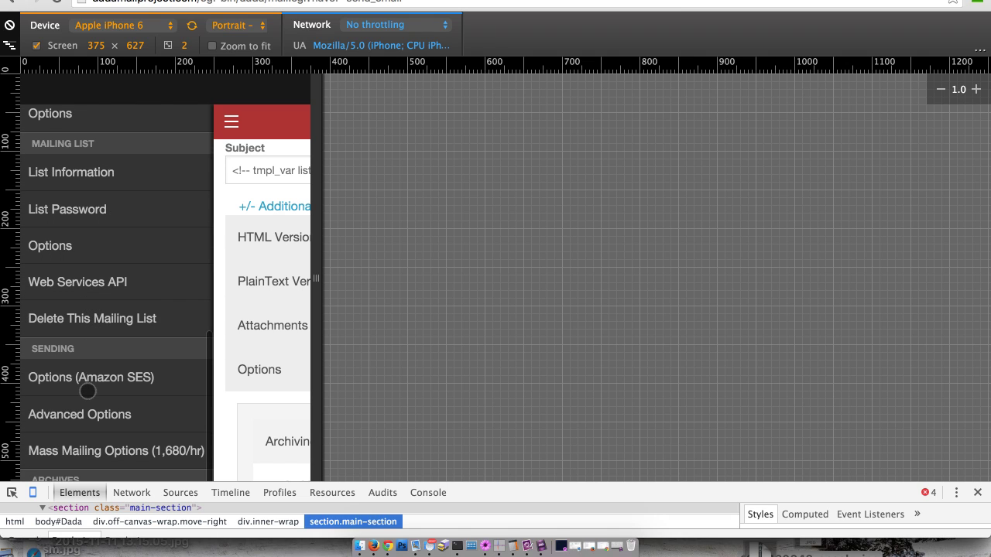
pyautogui.click(87, 392)
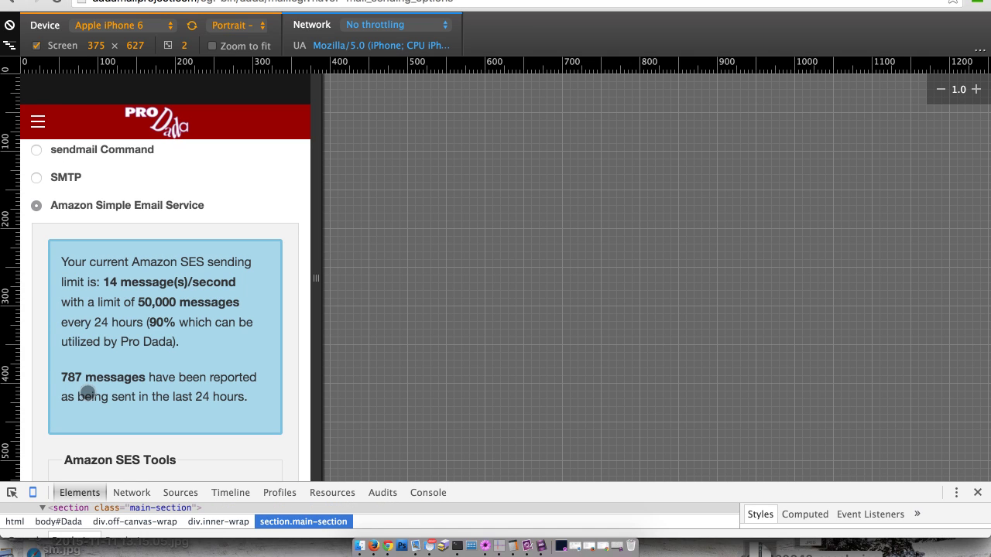
# - In Amazon SES Tools, verify the sender address and close the Verification Sent notice
pyautogui.scroll(-2, 250, 194)
pyautogui.scroll(-3, 250, 195)
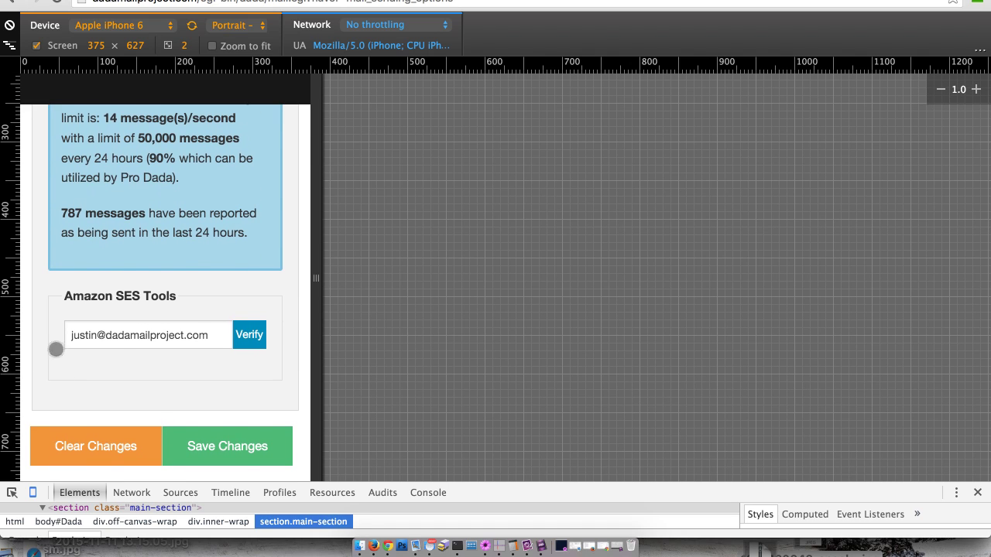
pyautogui.scroll(4, 132, 326)
pyautogui.scroll(-3, 124, 343)
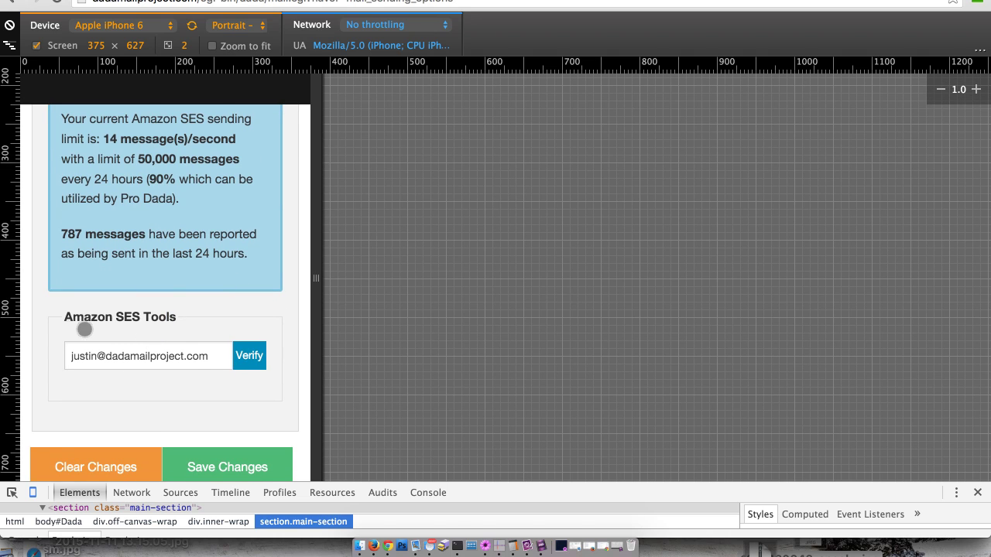
pyautogui.click(254, 356)
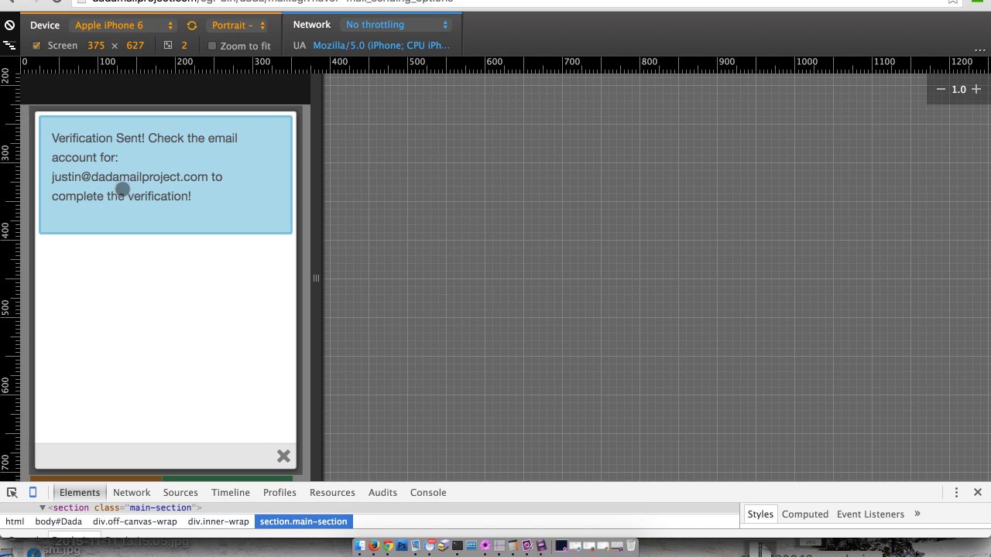
pyautogui.click(281, 457)
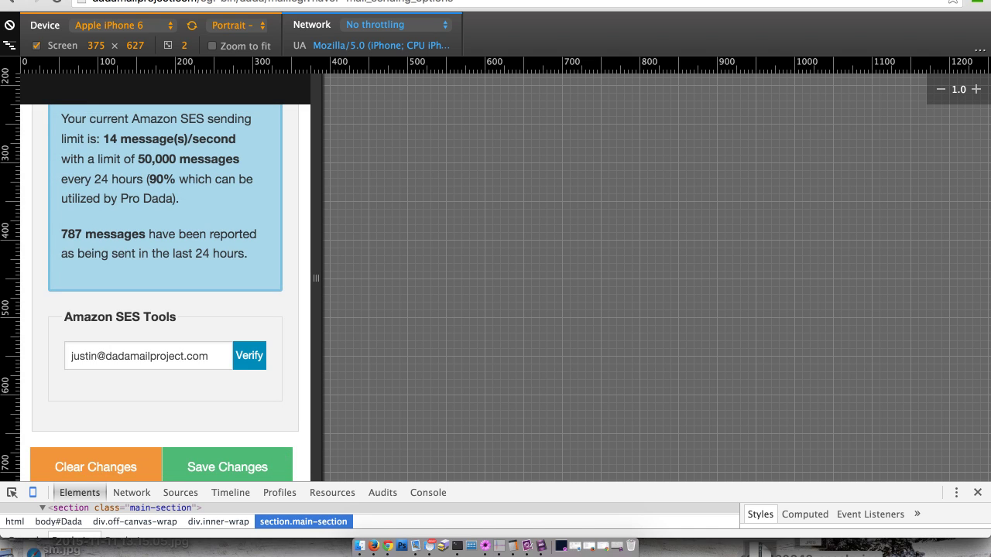
# - Close DevTools to exit mobile emulation and view the SES sending options page at the top in desktop layout
pyautogui.click(978, 493)
pyautogui.scroll(2, 916, 219)
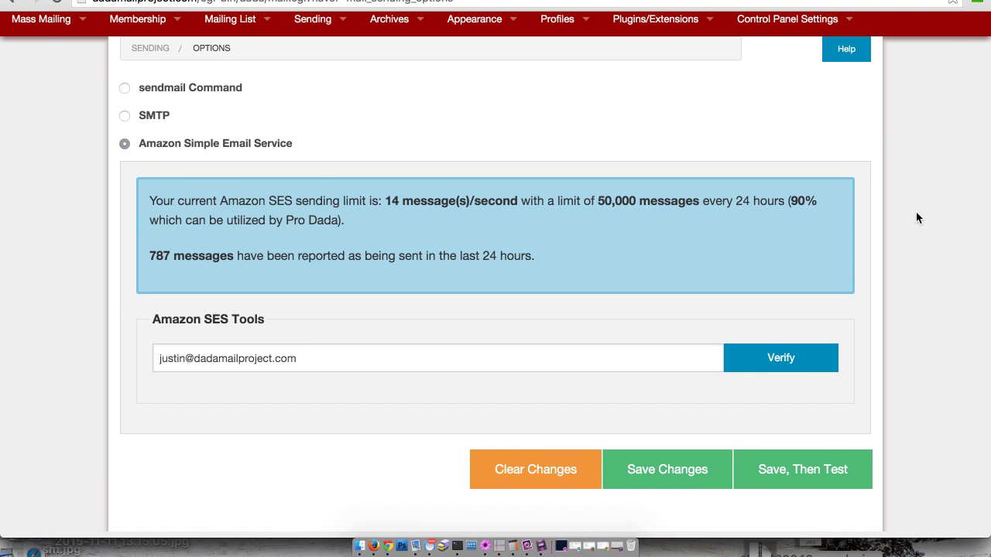
pyautogui.scroll(2, 916, 219)
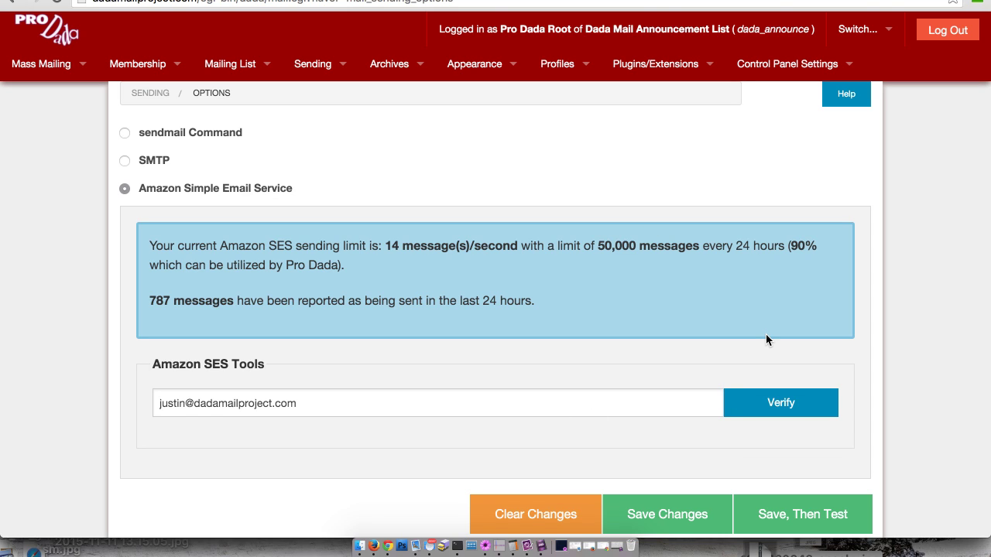
pyautogui.moveTo(245, 70)
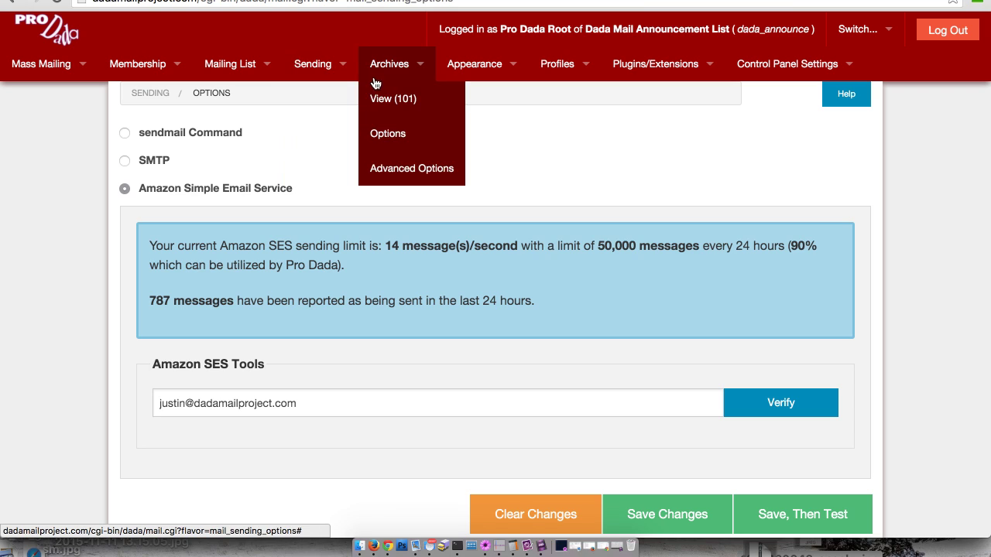
pyautogui.moveTo(479, 71)
pyautogui.moveTo(587, 62)
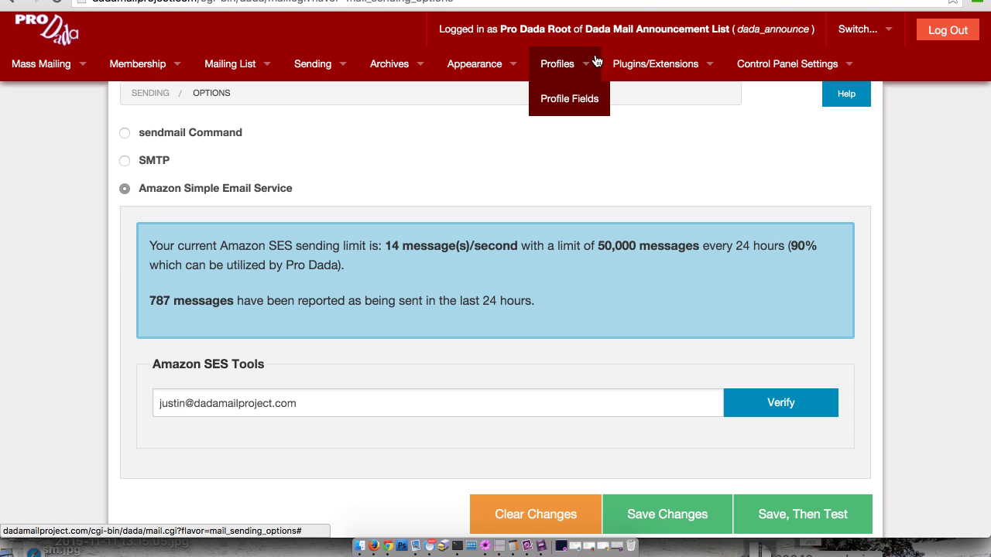
pyautogui.moveTo(644, 68)
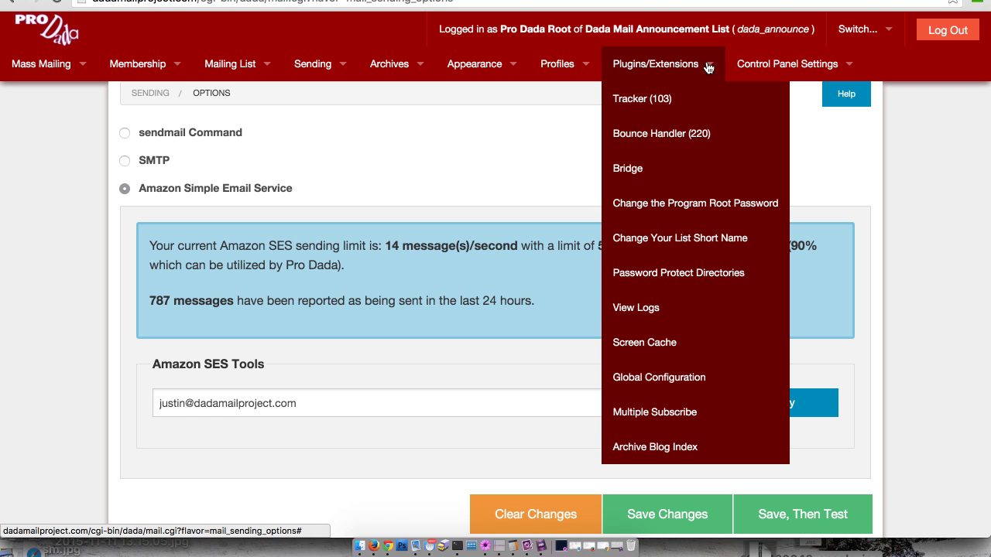